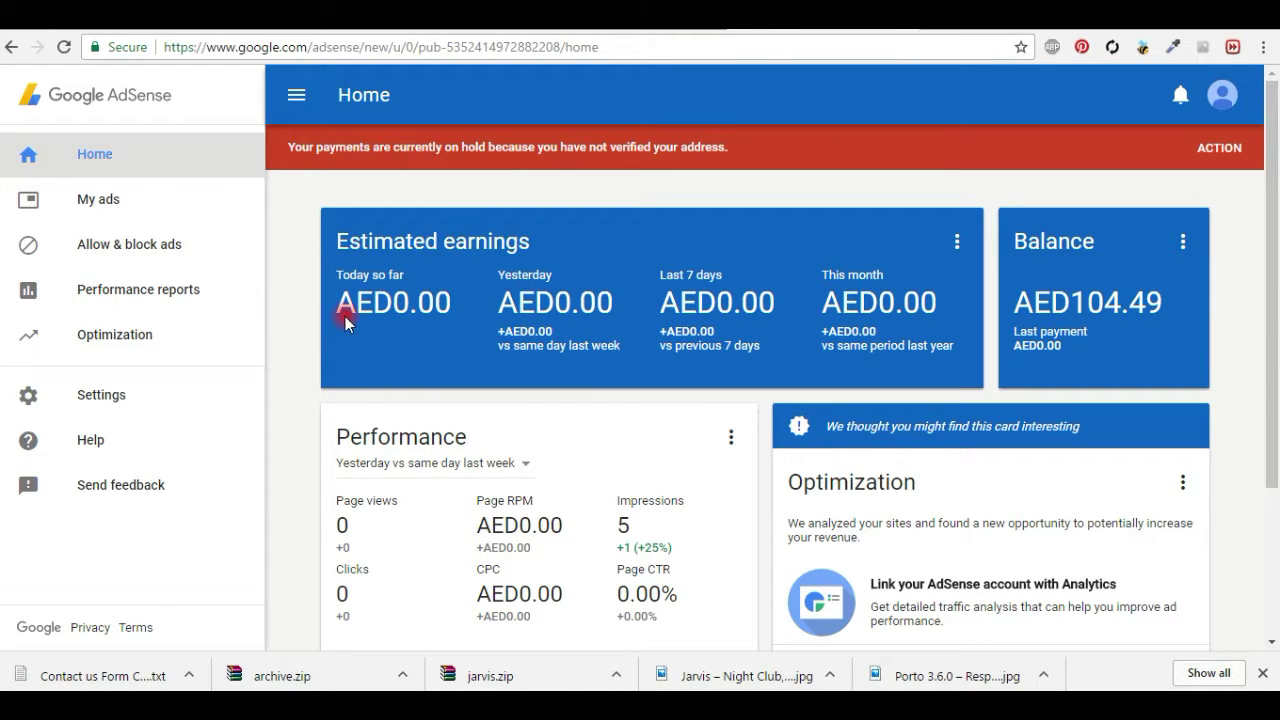
Step: Go to the AdSense Settings > Payments page
{"action": "scroll", "coordinate": [300, 363], "scroll_direction": "down", "scroll_amount": 3}
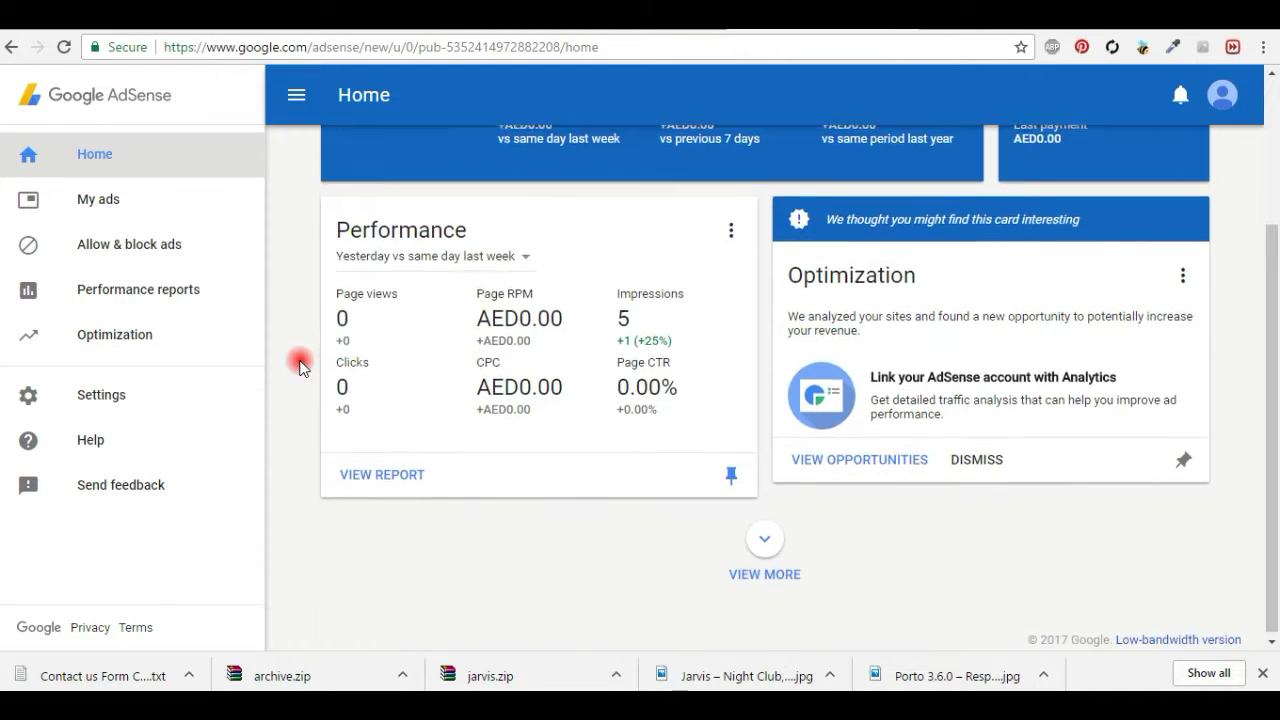
{"action": "scroll", "coordinate": [300, 363], "scroll_direction": "up", "scroll_amount": 3}
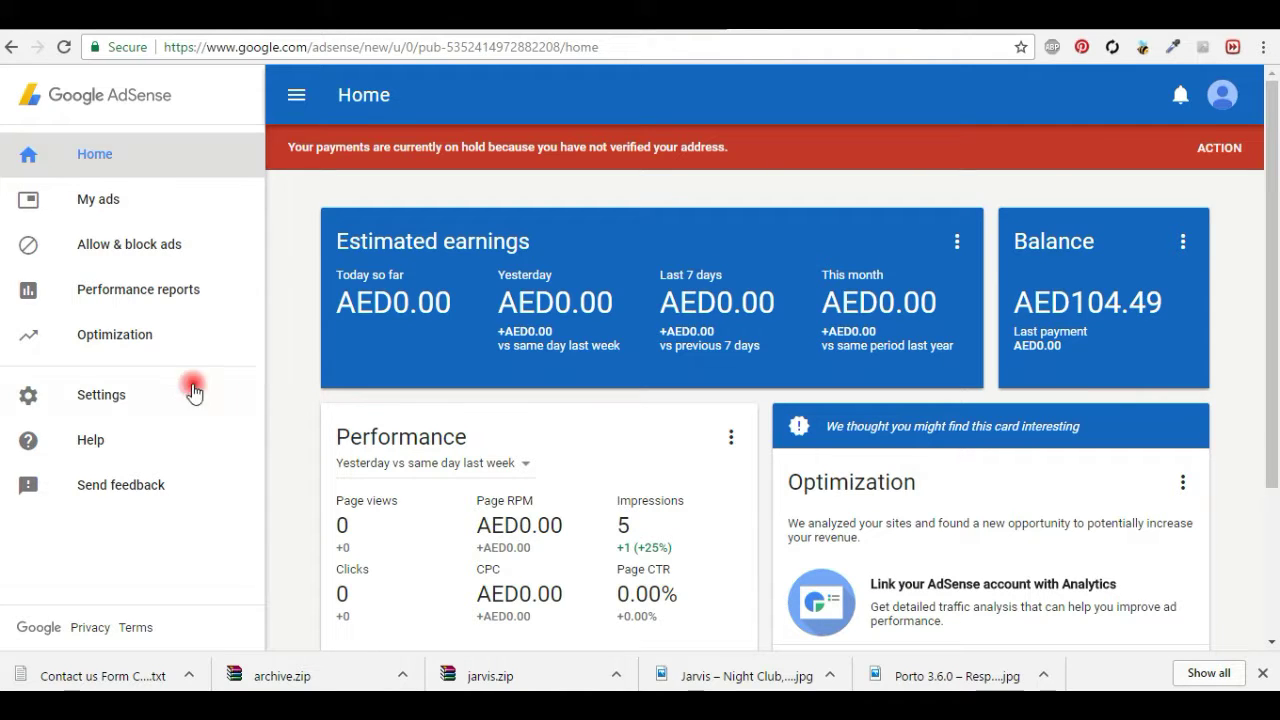
{"action": "left_click", "coordinate": [113, 398]}
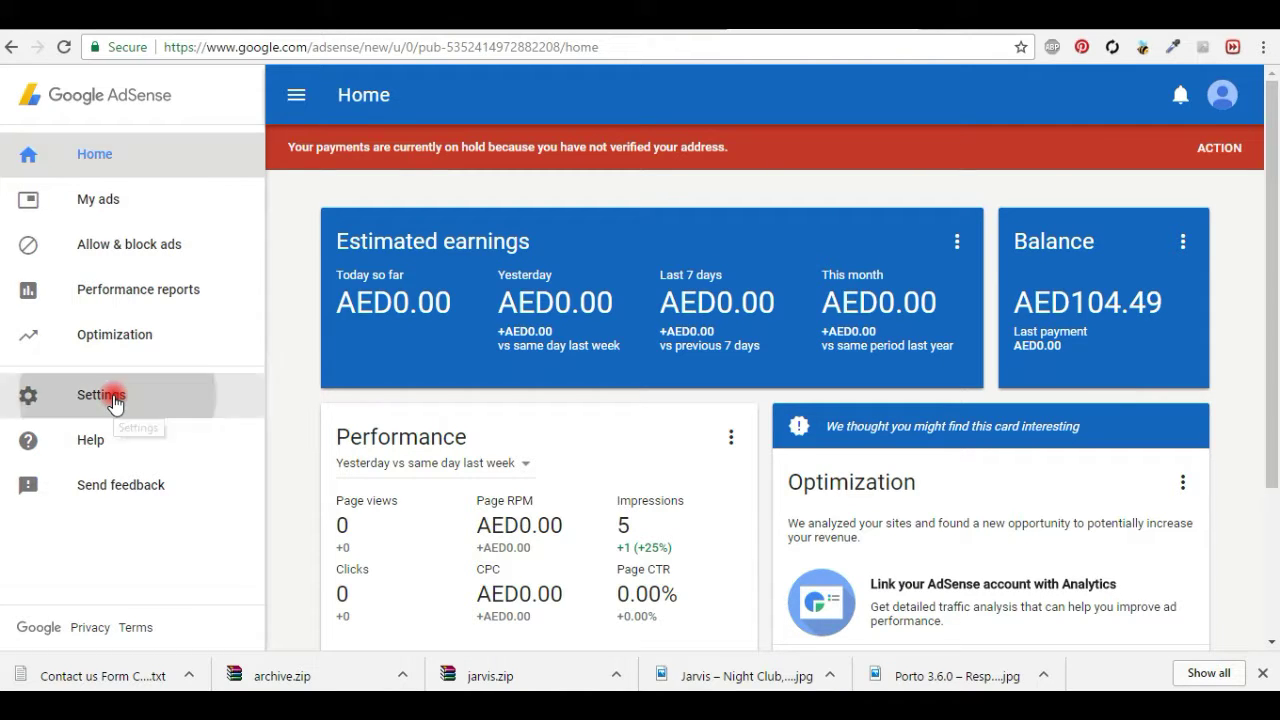
{"action": "scroll", "coordinate": [240, 415], "scroll_direction": "down", "scroll_amount": 3}
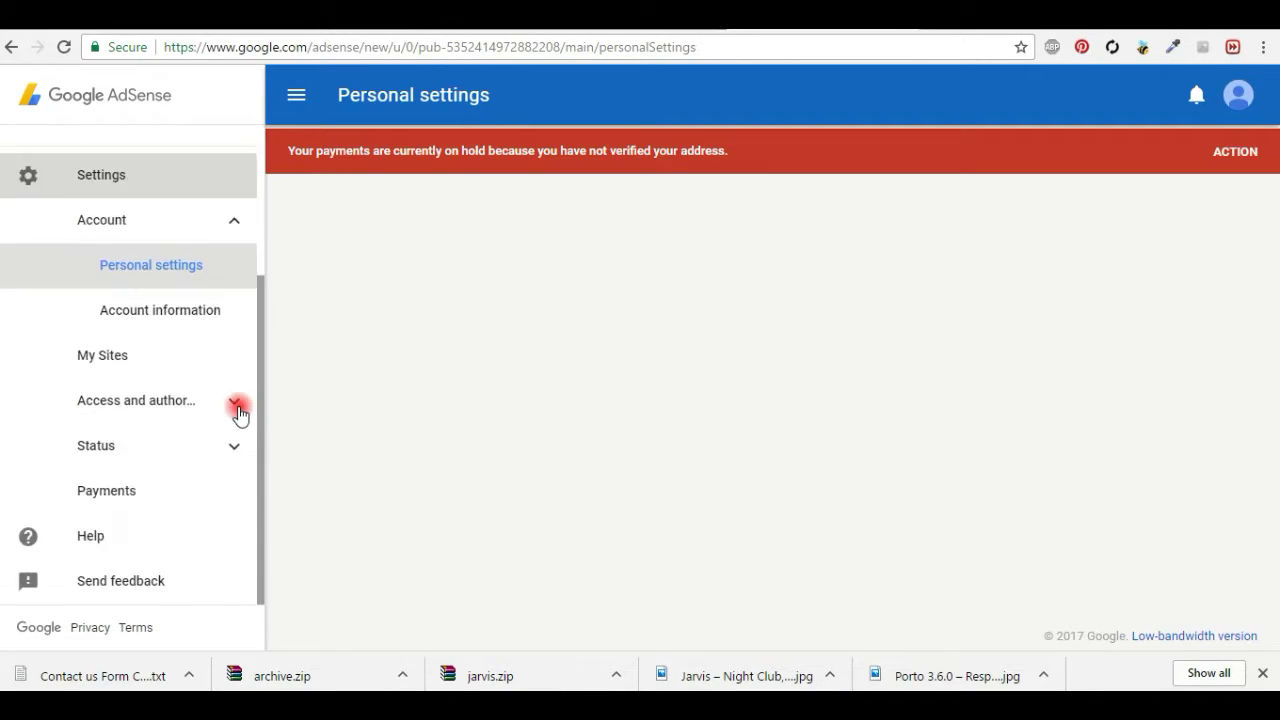
{"action": "left_click", "coordinate": [138, 490]}
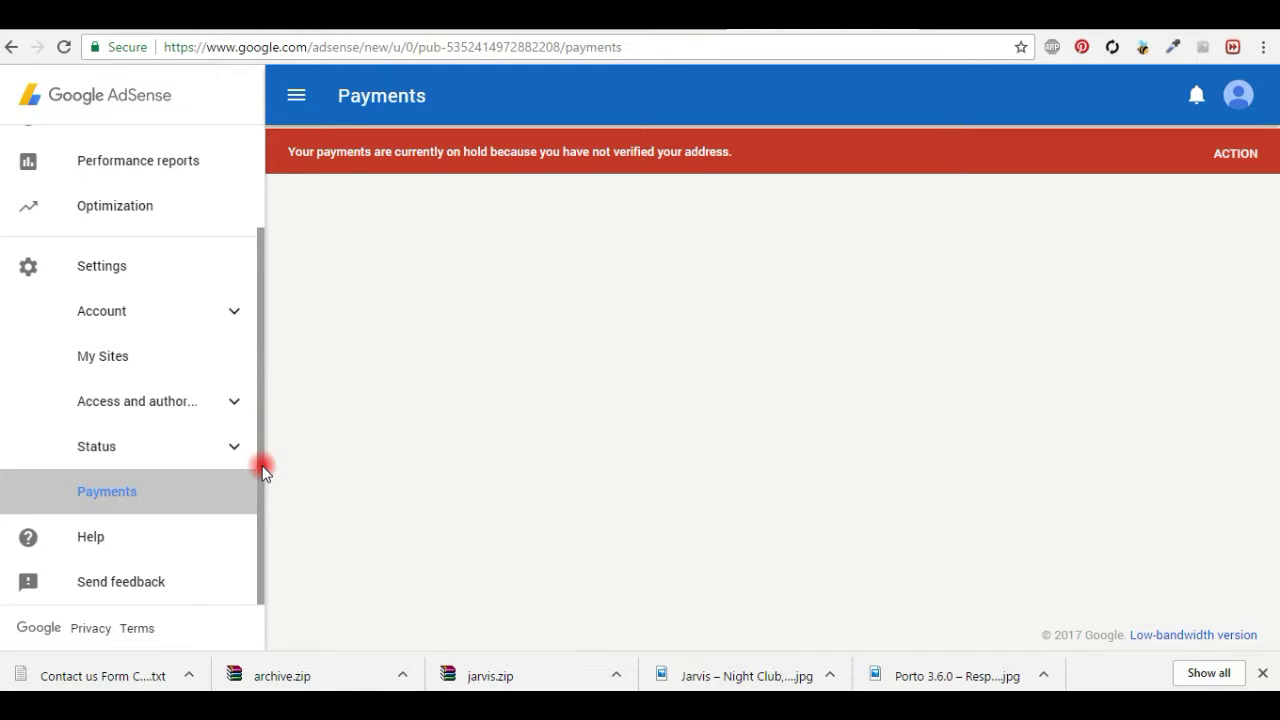
Step: From the red address-verification banner, open the ID verification form for missing PINs
{"action": "scroll", "coordinate": [266, 340], "scroll_direction": "up", "scroll_amount": 1}
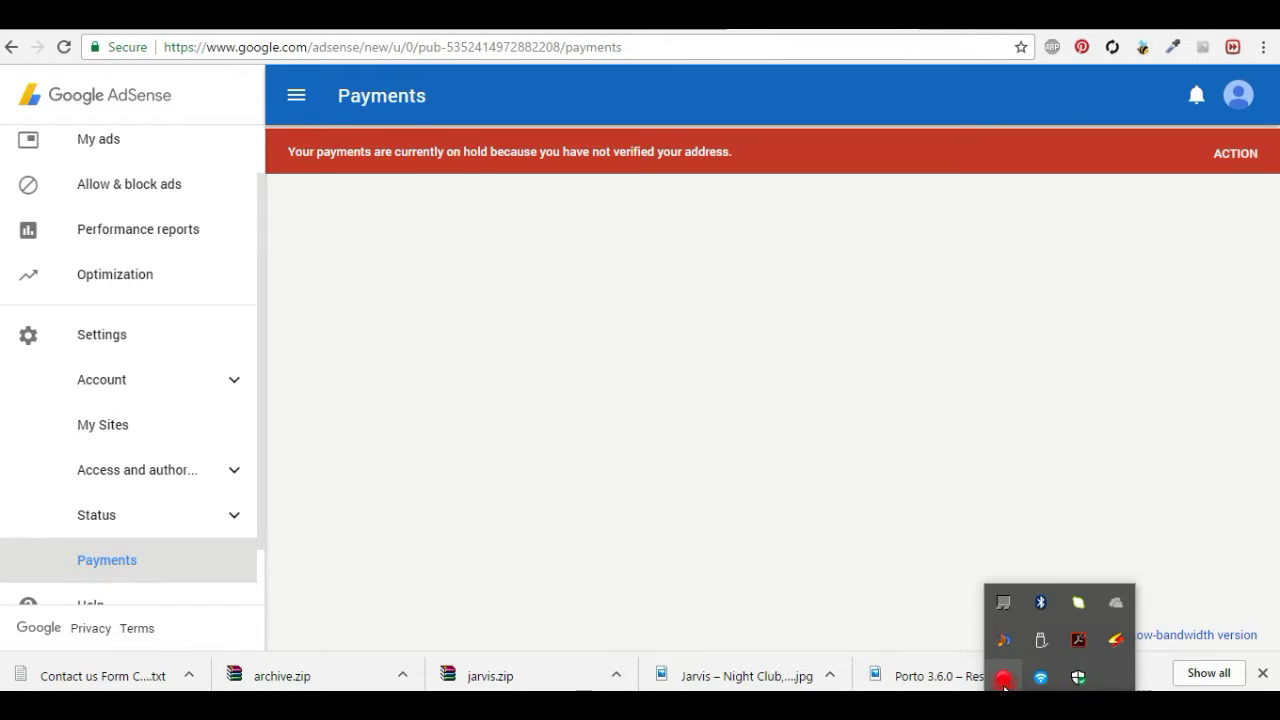
{"action": "left_click", "coordinate": [1004, 676]}
{"action": "left_click_drag", "start_coordinate": [711, 386], "coordinate": [920, 663]}
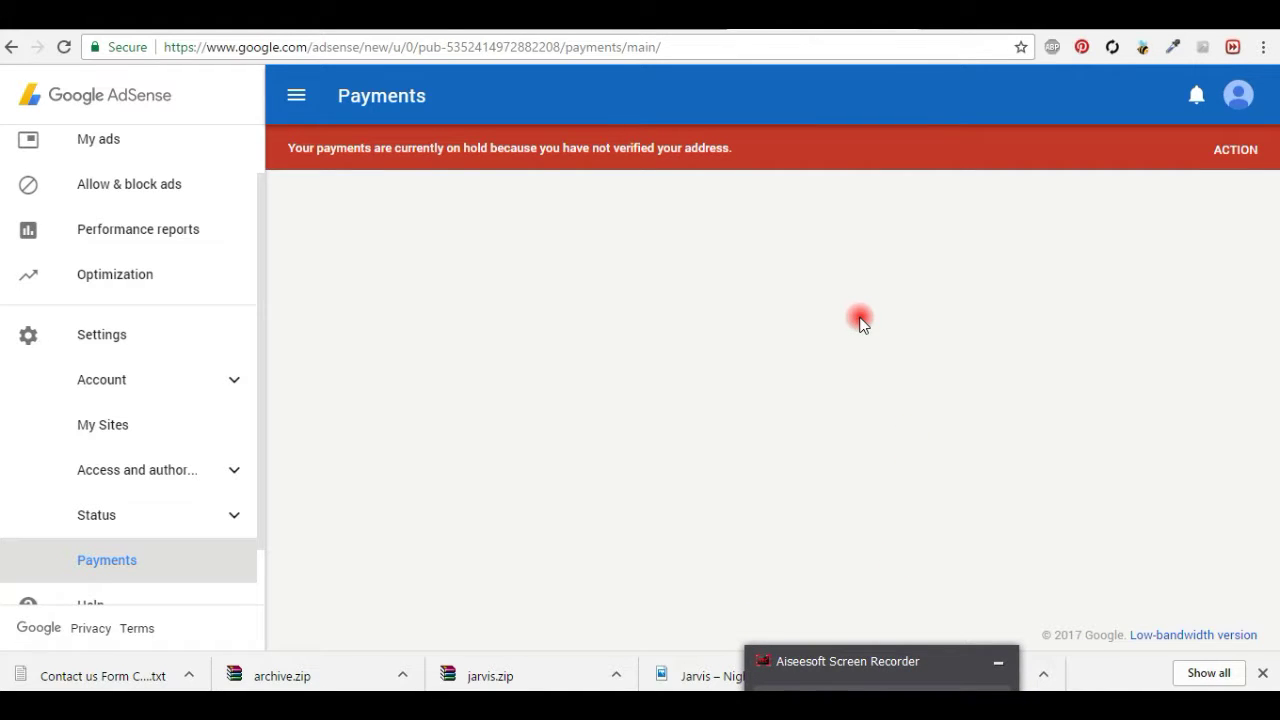
{"action": "left_click", "coordinate": [1240, 152]}
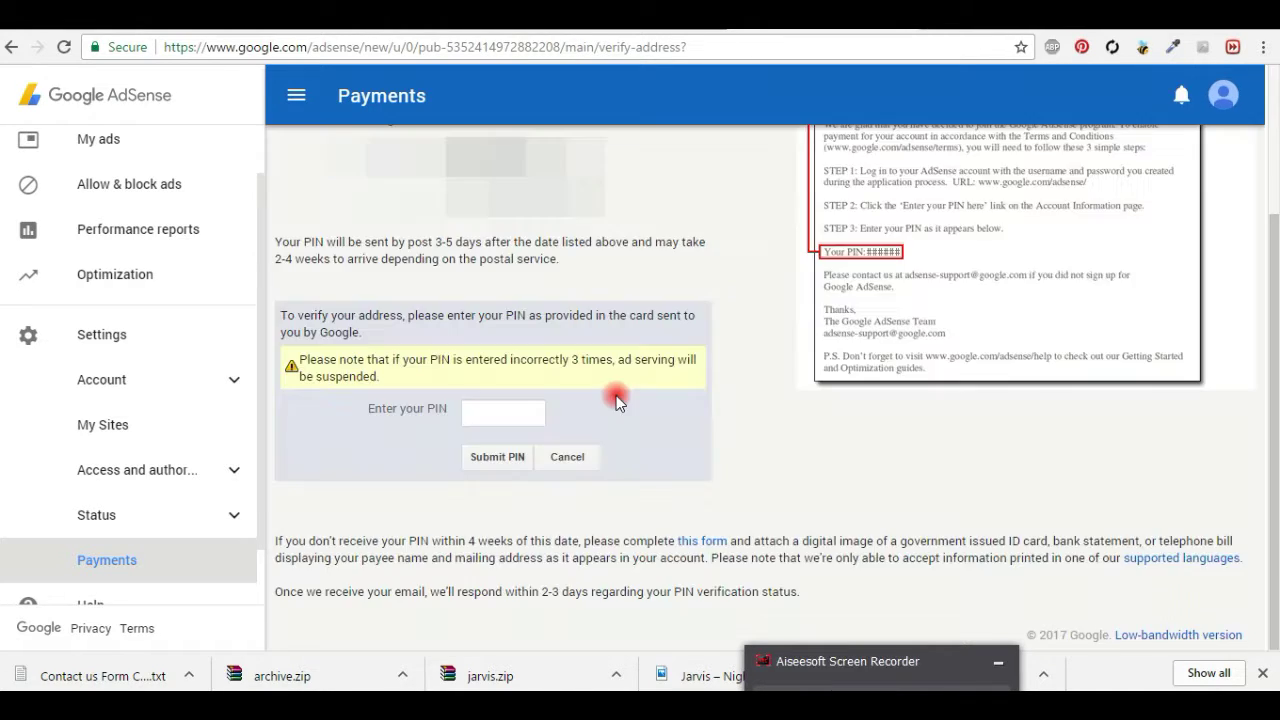
{"action": "left_click", "coordinate": [709, 547]}
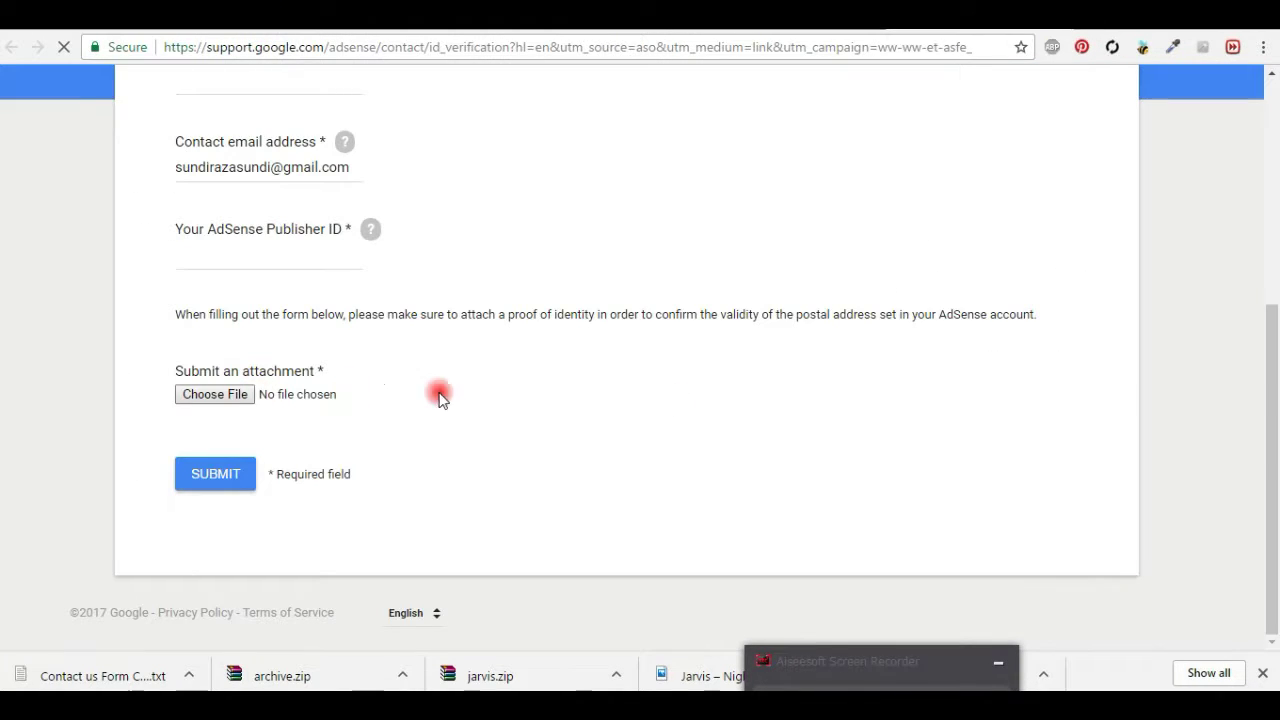
Step: Attach 'id card front side.jpg' from the Desktop to the verification form
{"action": "key", "text": "space"}
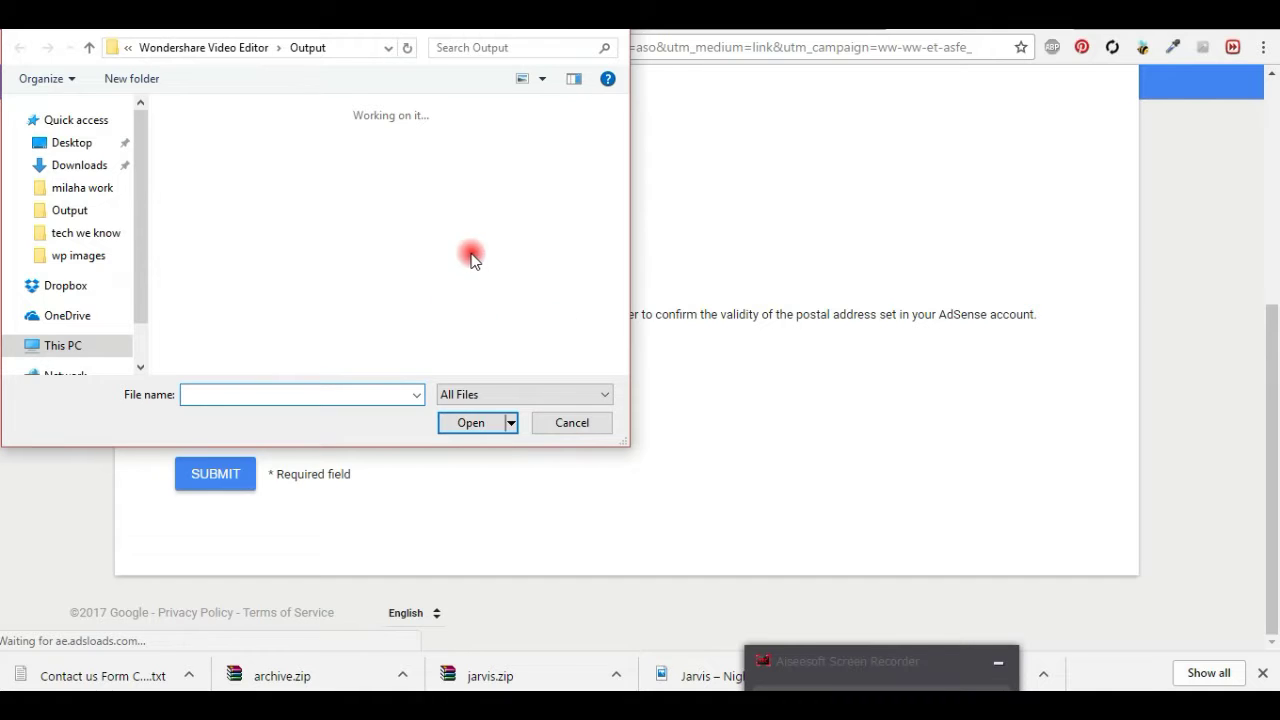
{"action": "left_click", "coordinate": [74, 142]}
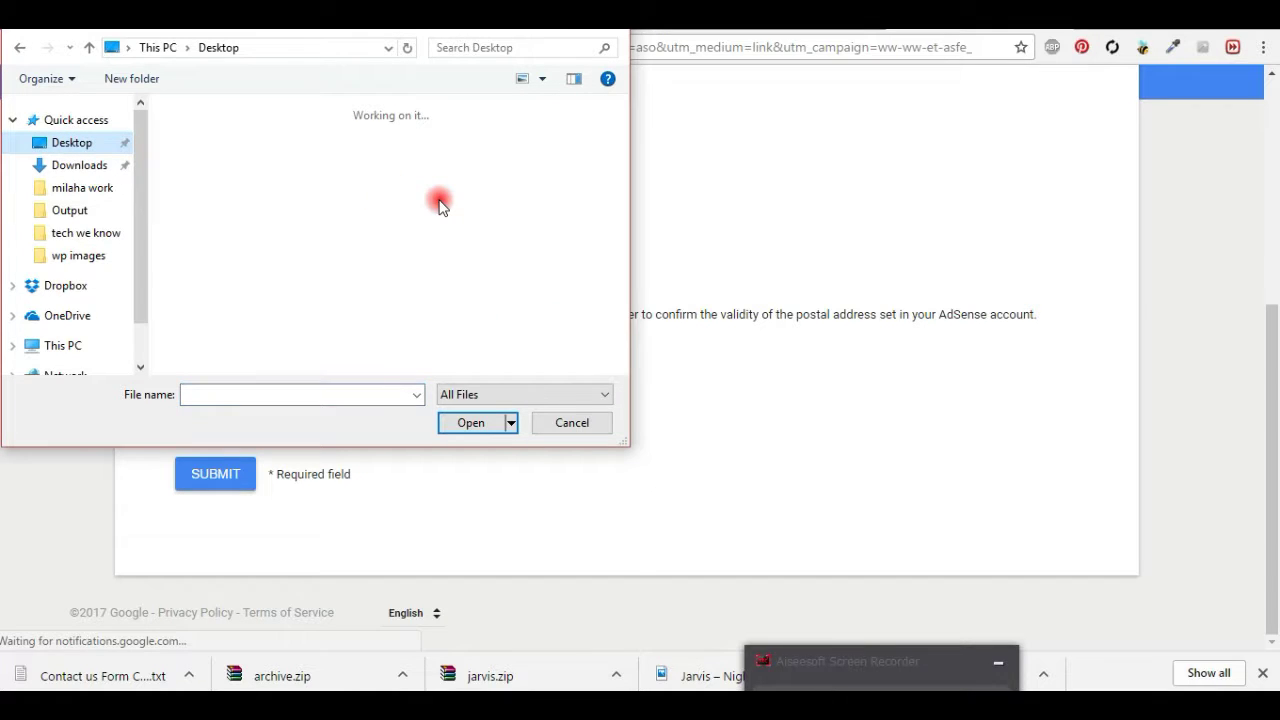
{"action": "left_click_drag", "start_coordinate": [622, 122], "coordinate": [624, 236]}
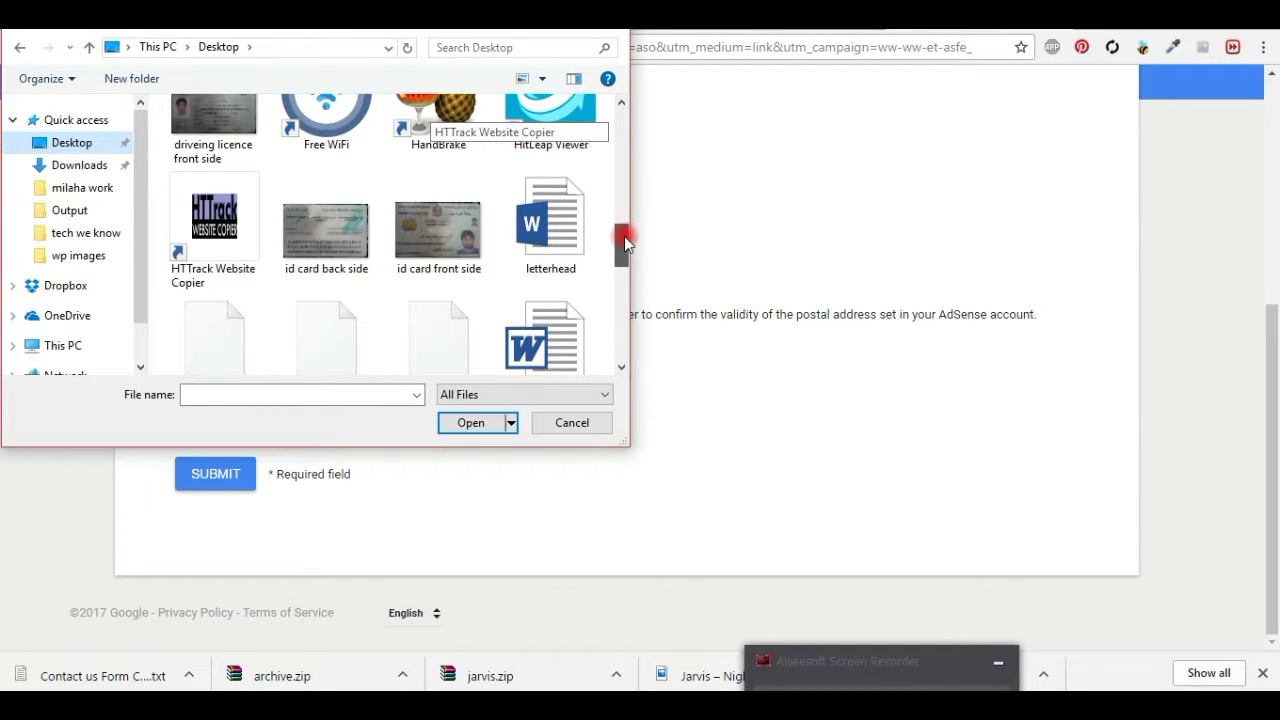
{"action": "left_click", "coordinate": [303, 242]}
{"action": "left_click", "coordinate": [473, 265]}
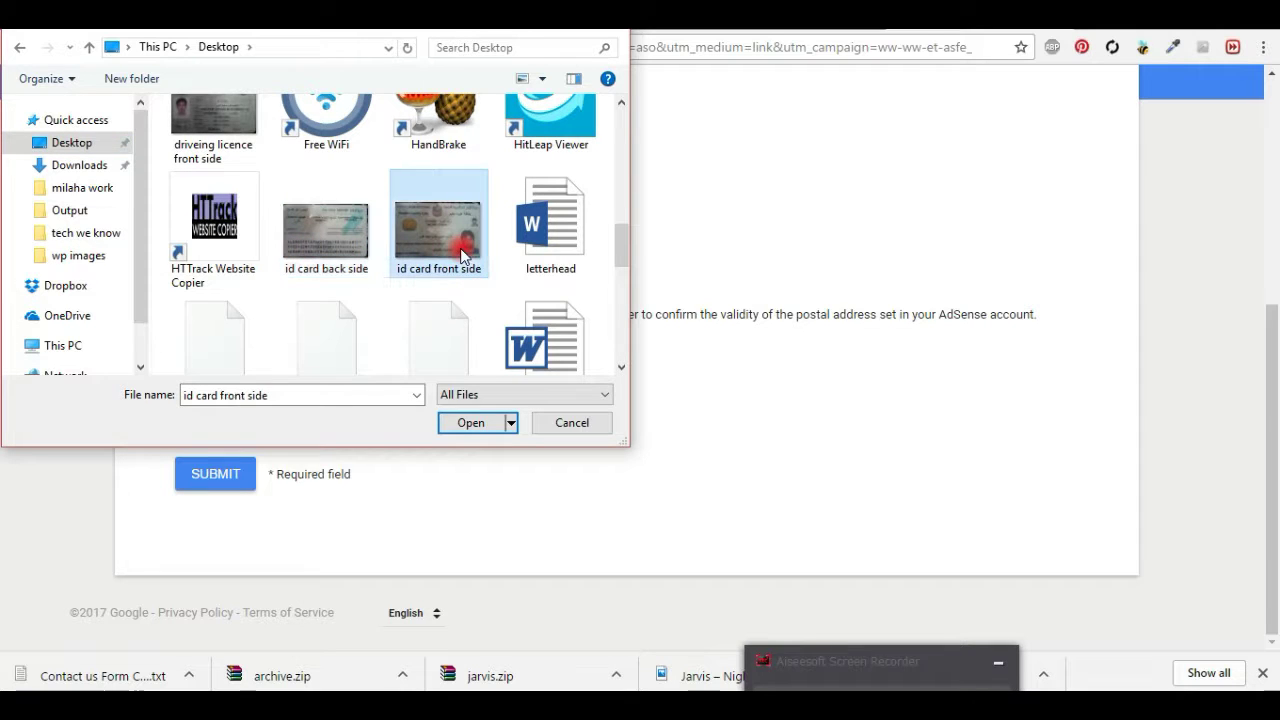
{"action": "left_click", "coordinate": [277, 164]}
{"action": "left_click", "coordinate": [328, 244]}
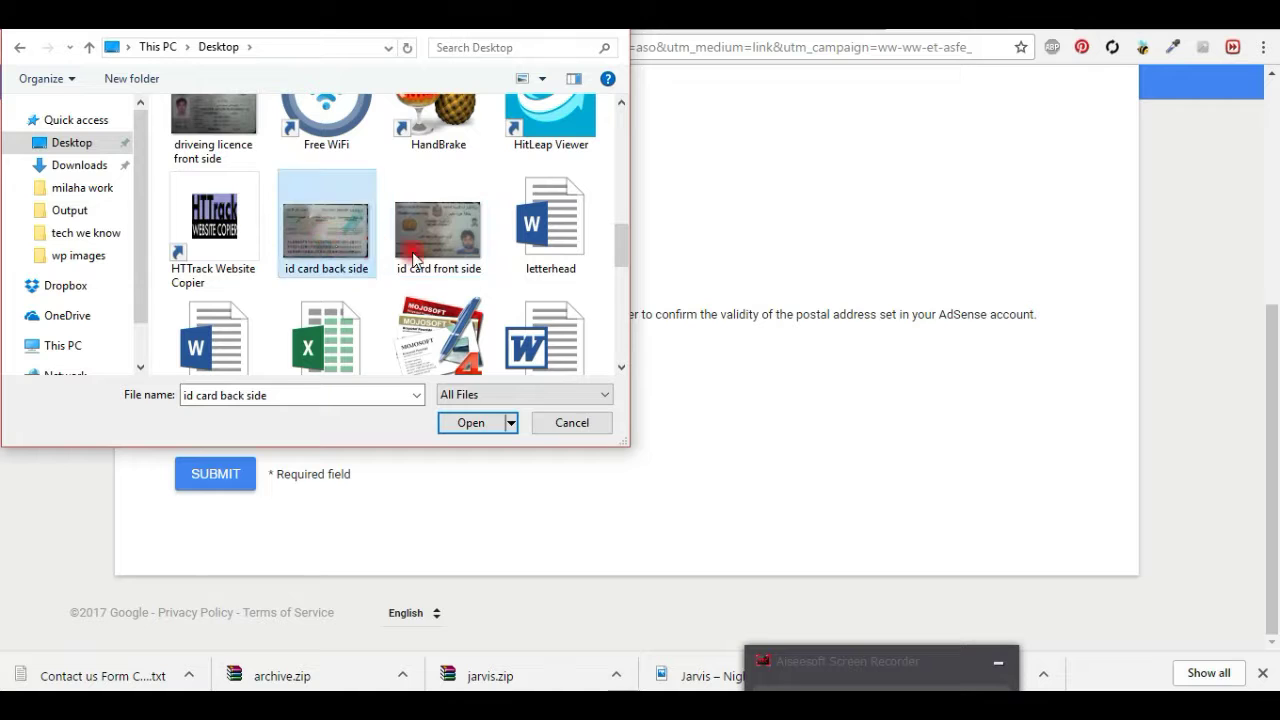
{"action": "left_click", "coordinate": [425, 250]}
{"action": "left_click", "coordinate": [470, 423]}
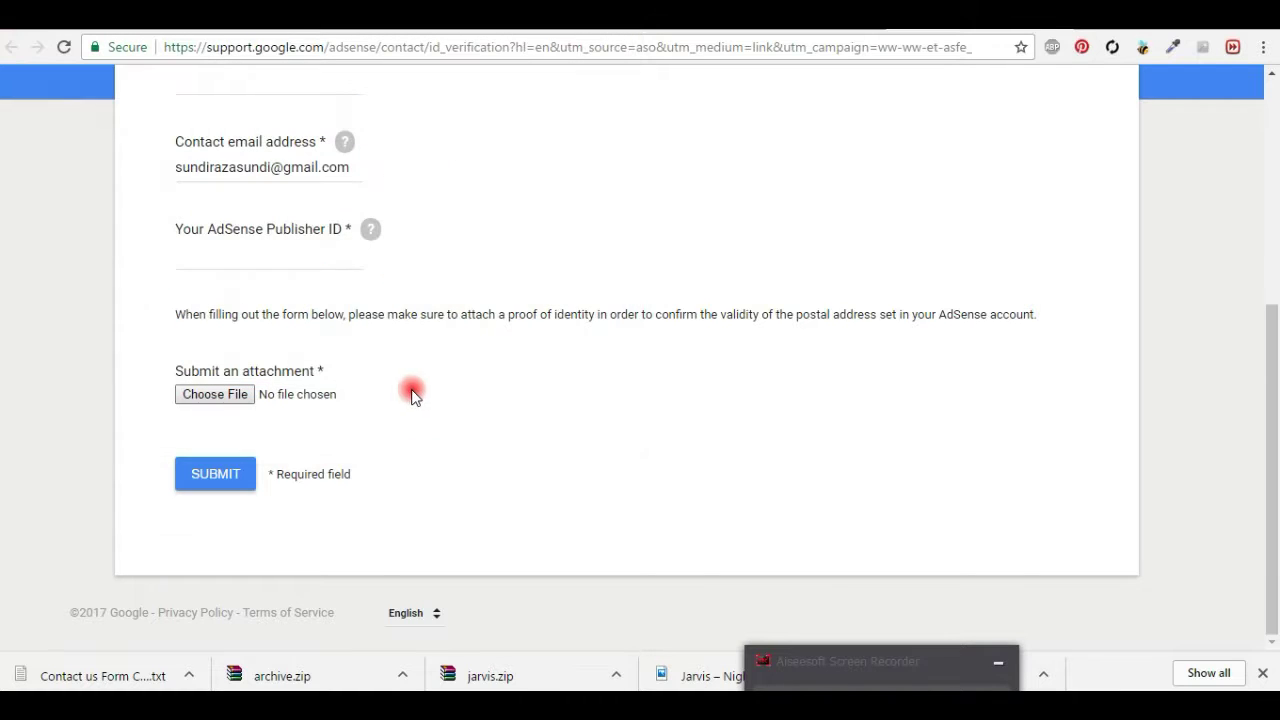
{"action": "left_click", "coordinate": [222, 426]}
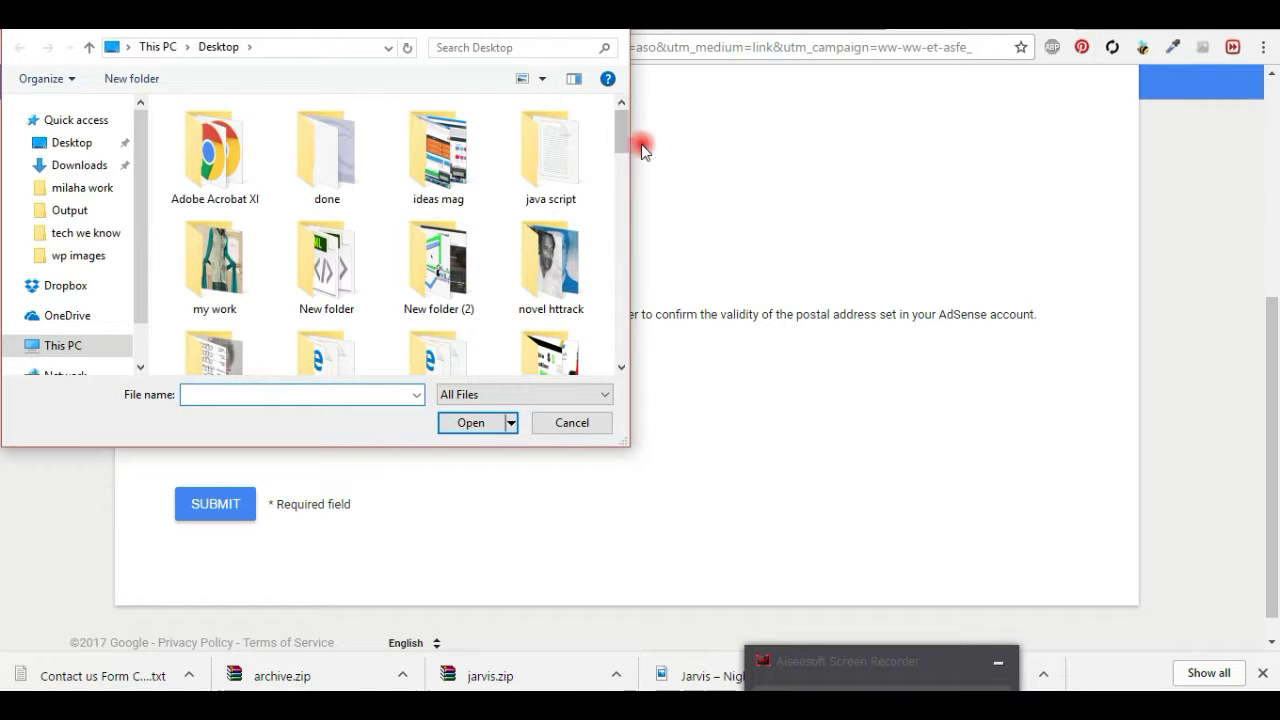
Step: Attach 'id card back side', 'driveing licence front side' and 'driveing licence back side' images from Desktop
{"action": "left_click_drag", "start_coordinate": [621, 136], "coordinate": [632, 251]}
{"action": "left_click", "coordinate": [326, 255]}
{"action": "left_click", "coordinate": [457, 424]}
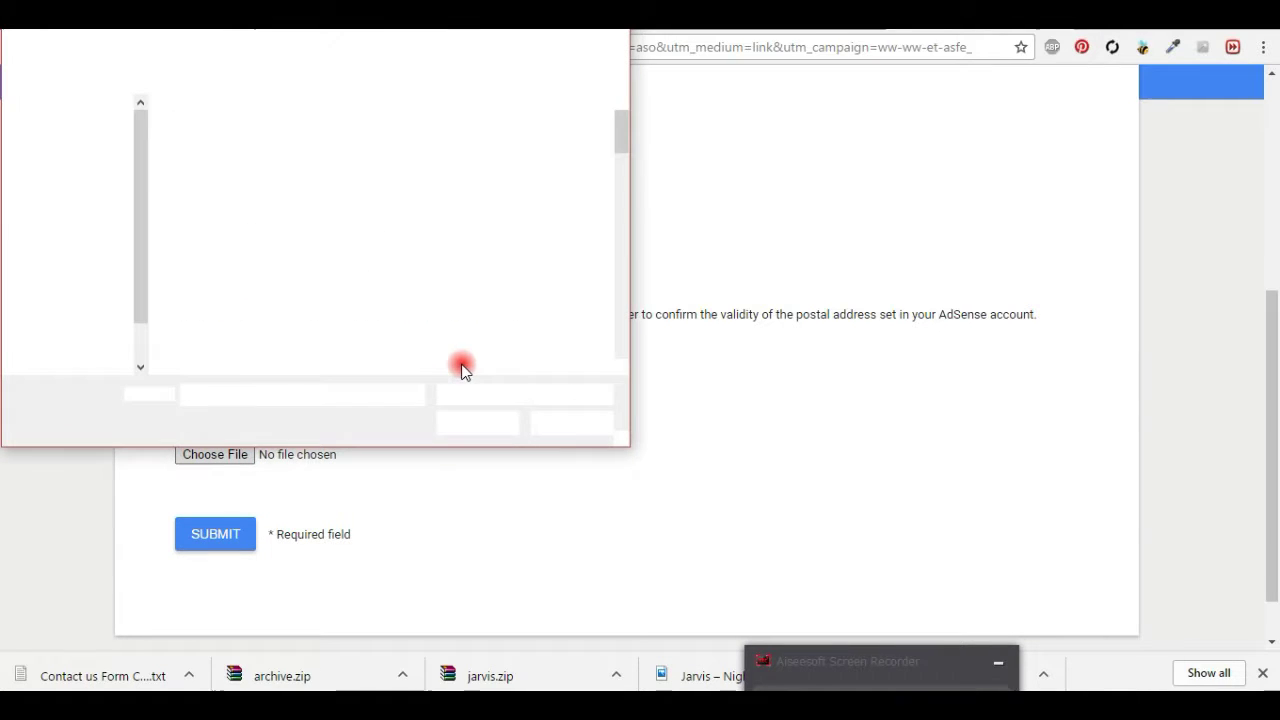
{"action": "left_click_drag", "start_coordinate": [617, 130], "coordinate": [629, 220]}
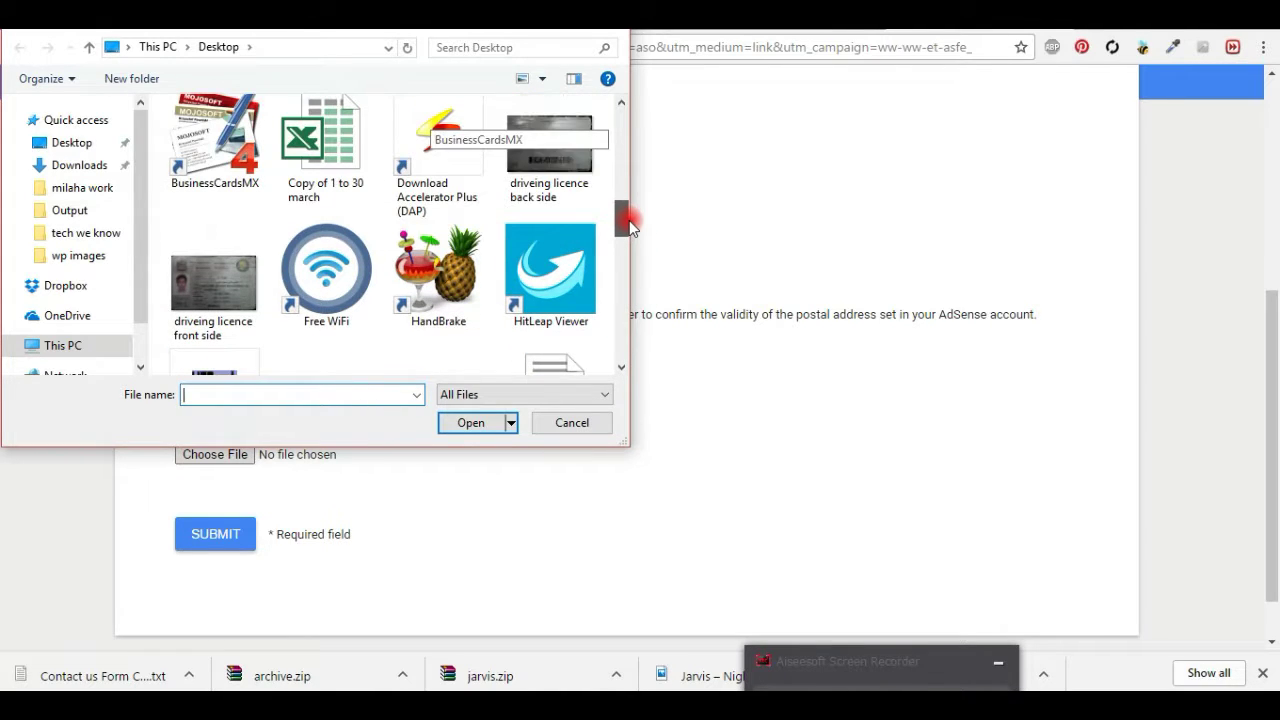
{"action": "left_click", "coordinate": [185, 278]}
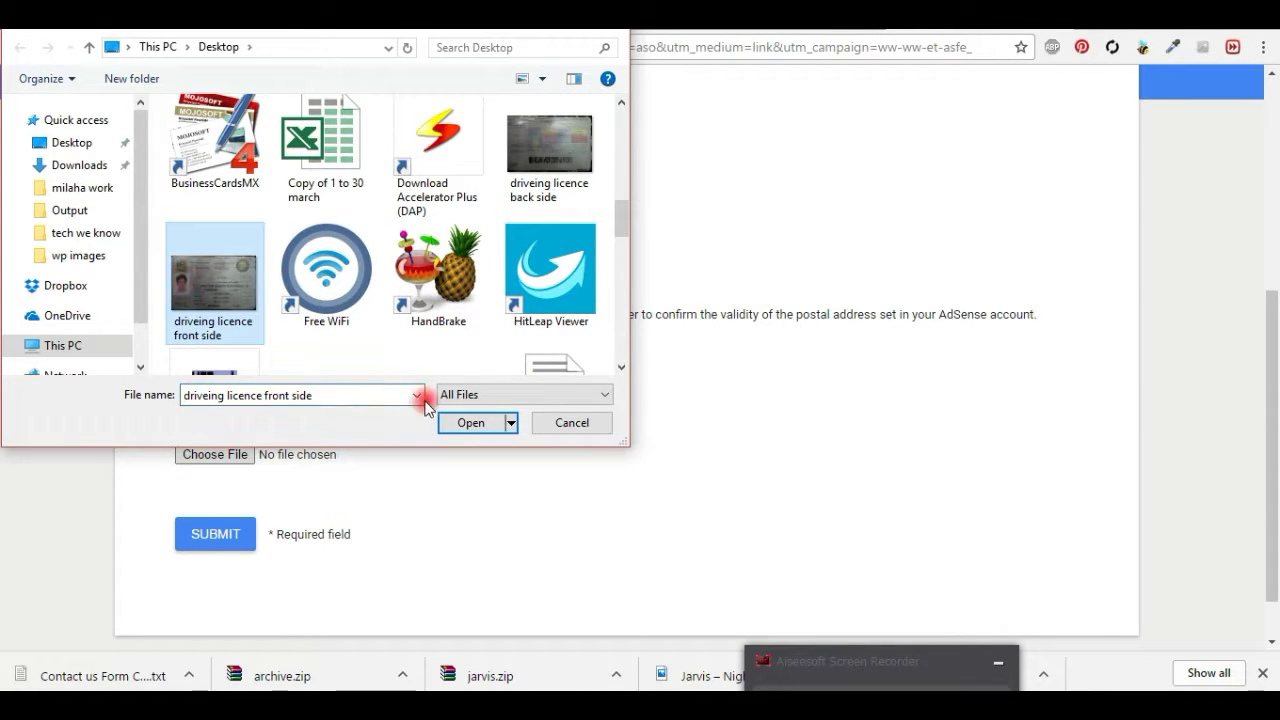
{"action": "left_click", "coordinate": [468, 422]}
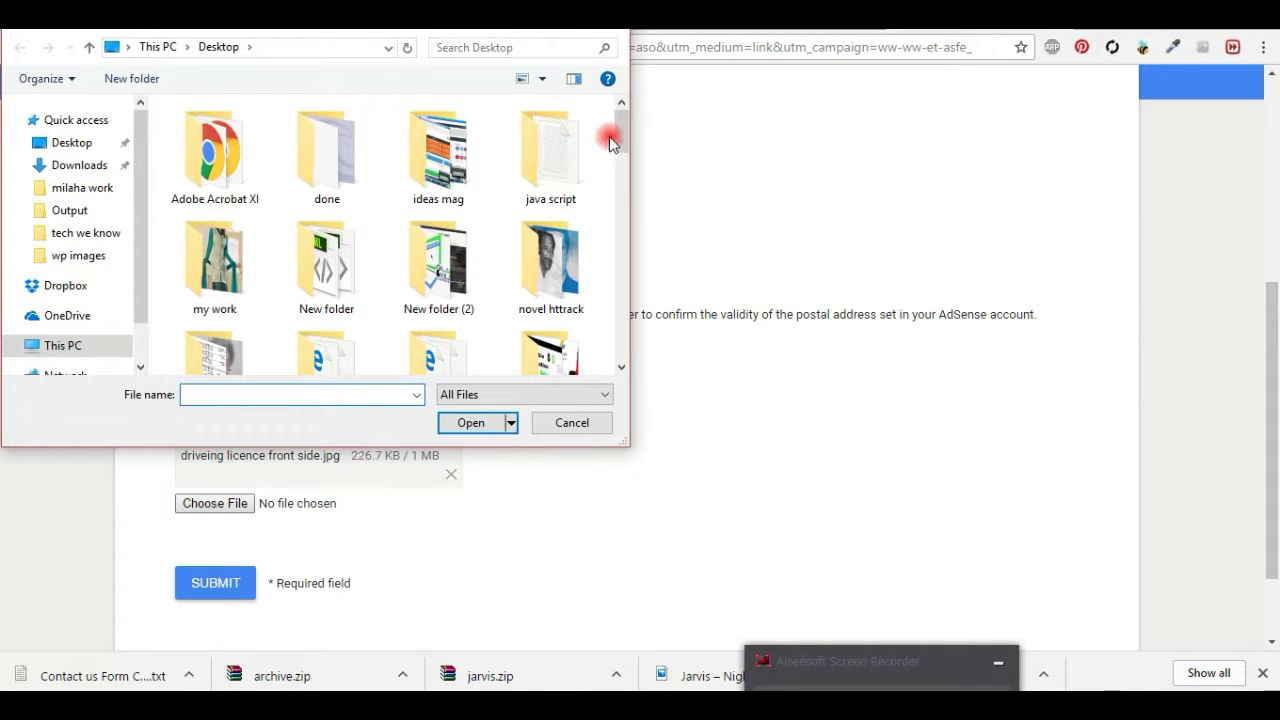
{"action": "left_click_drag", "start_coordinate": [620, 123], "coordinate": [628, 203]}
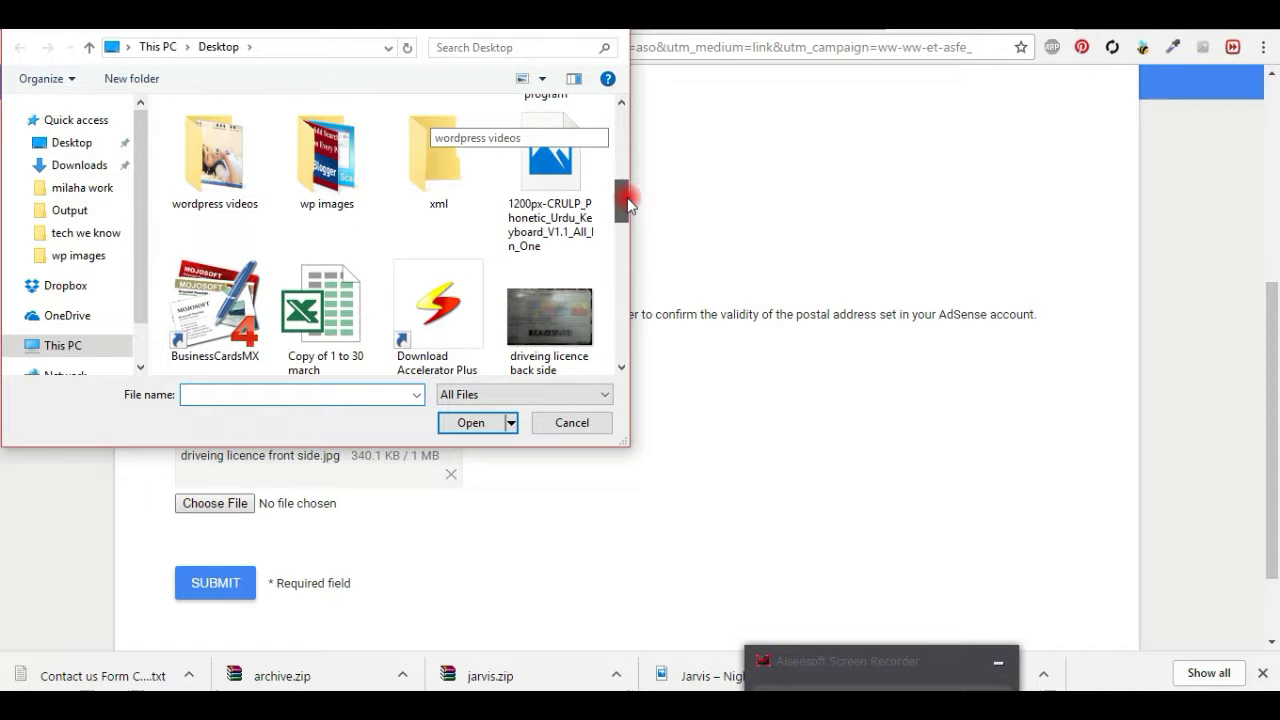
{"action": "left_click", "coordinate": [538, 300]}
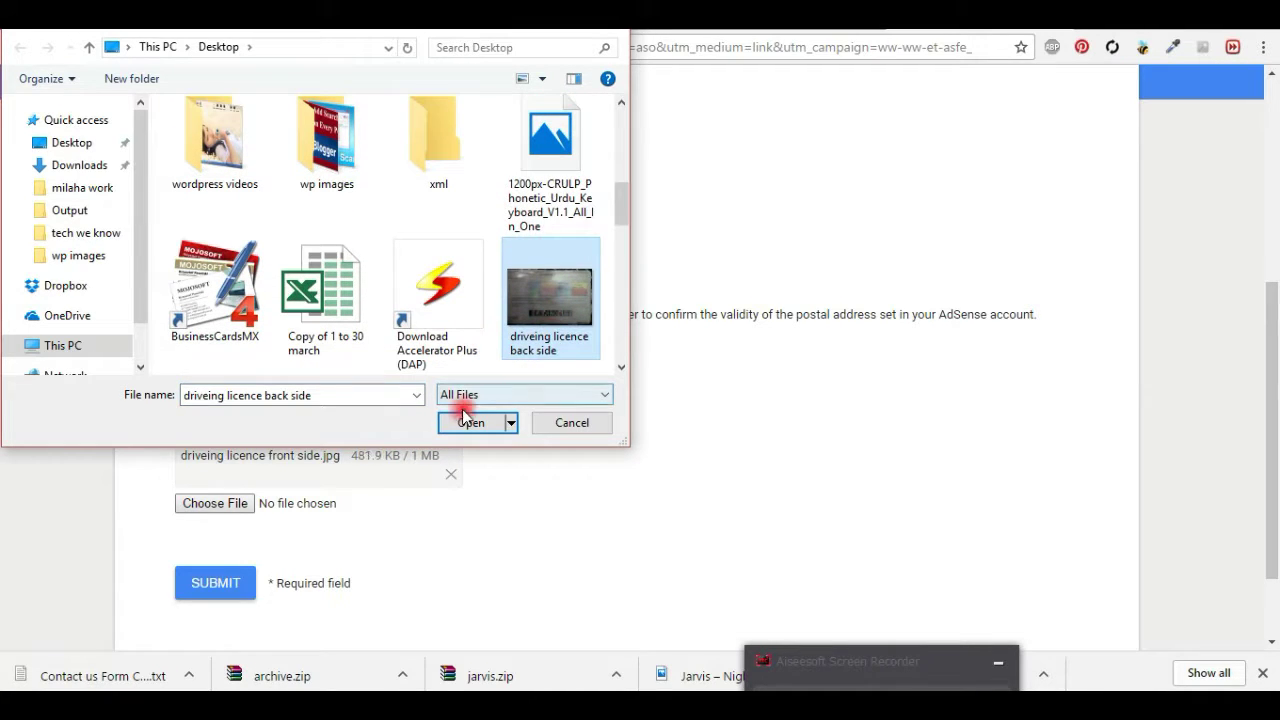
{"action": "left_click", "coordinate": [467, 423]}
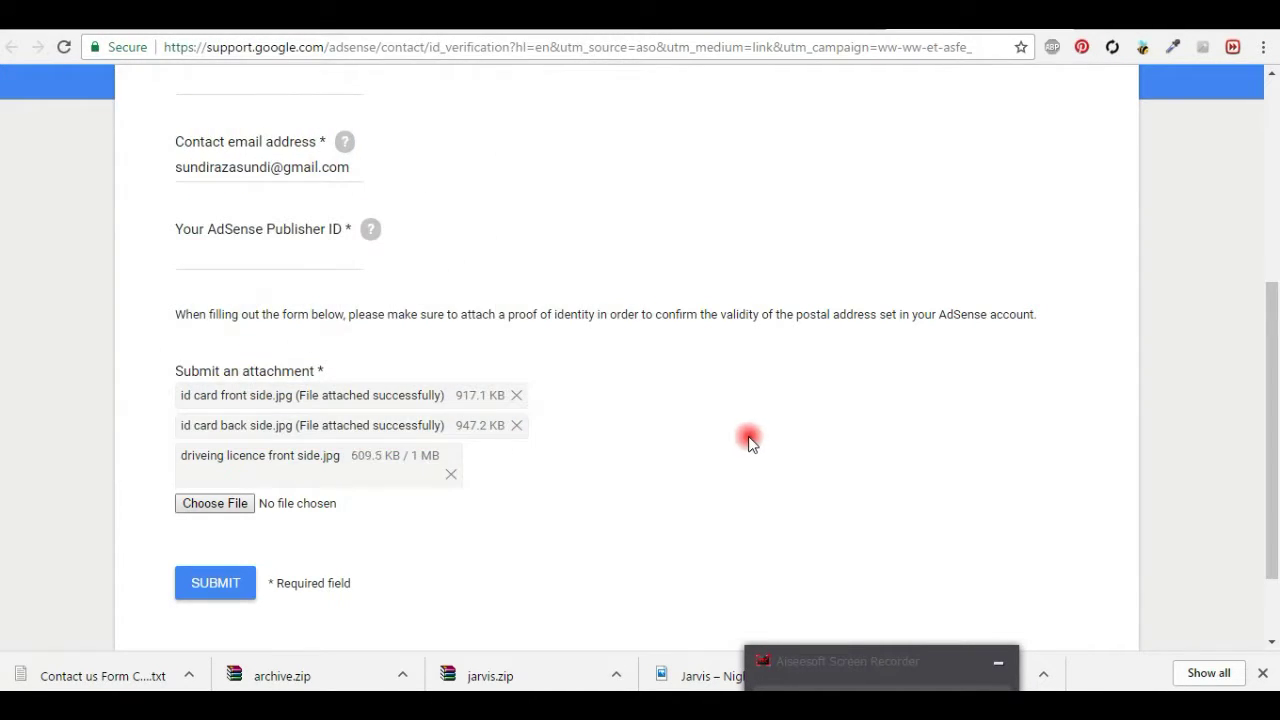
Step: Paste the publisher ID from the Account information tab into the form's Publisher ID field
{"action": "key", "text": "ctrl+Tab"}
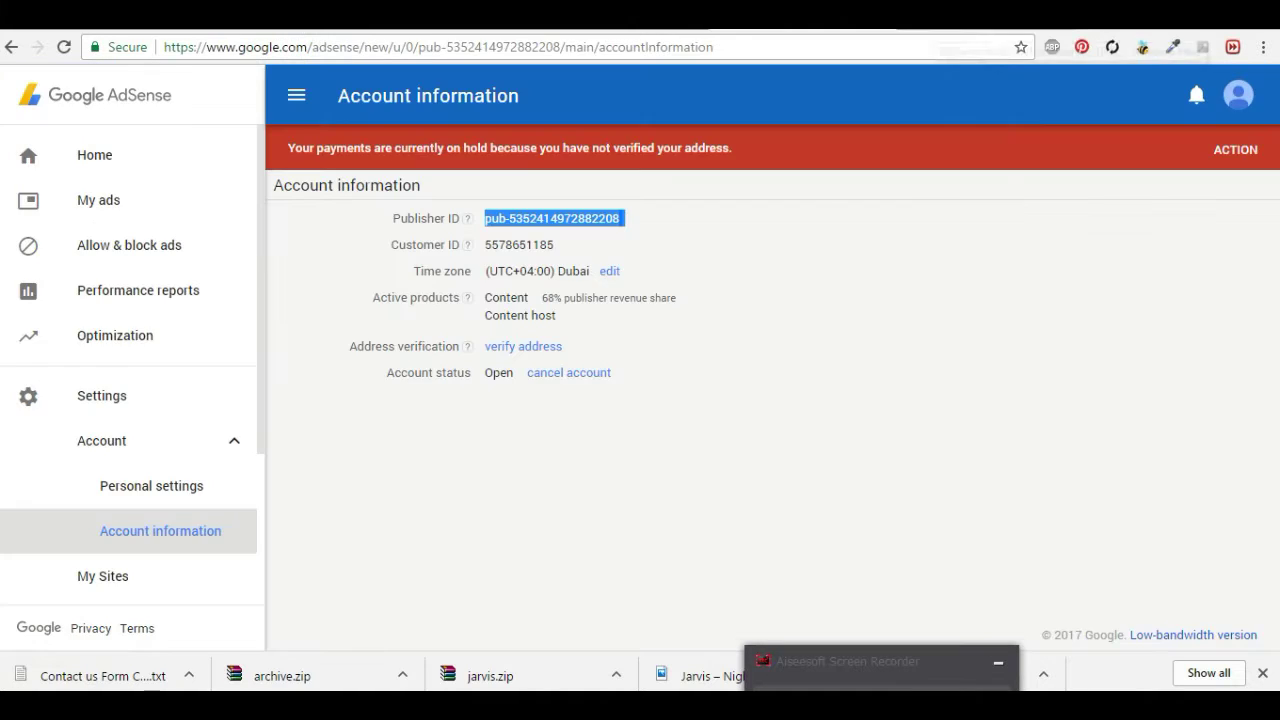
{"action": "key", "text": "ctrl+shift+Tab"}
{"action": "left_click", "coordinate": [266, 258]}
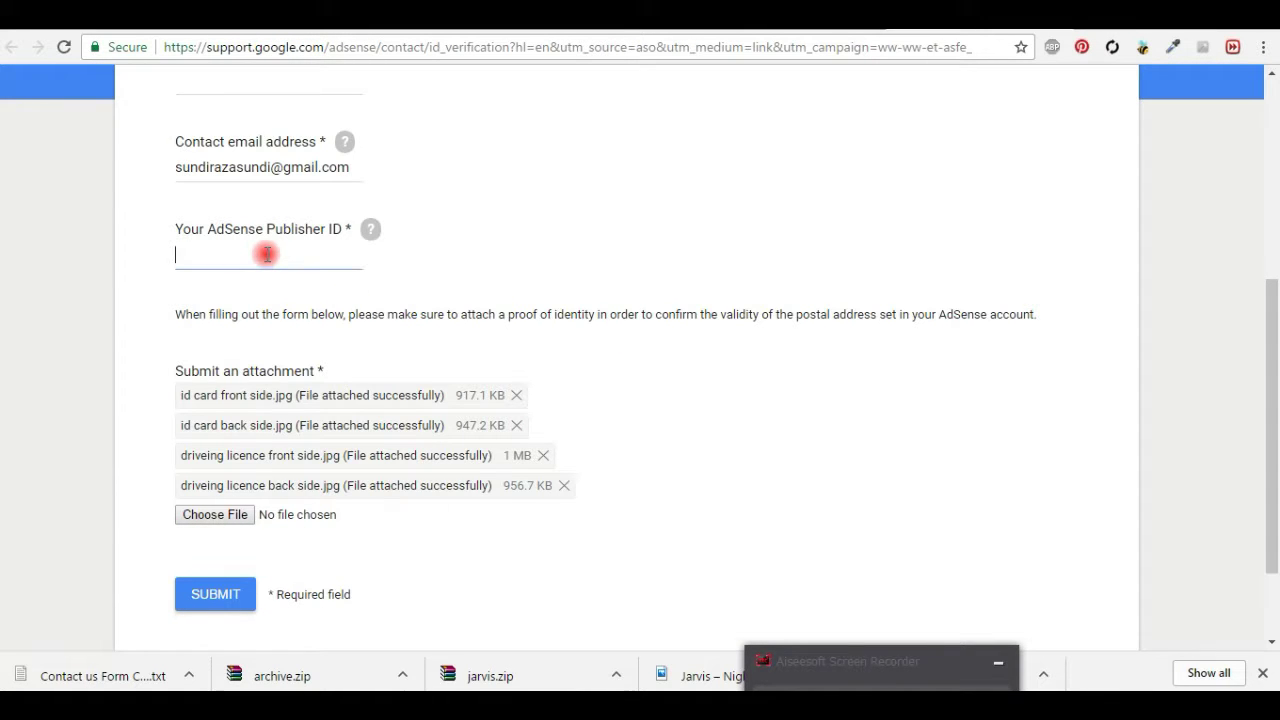
{"action": "right_click", "coordinate": [266, 259]}
{"action": "left_click", "coordinate": [350, 365]}
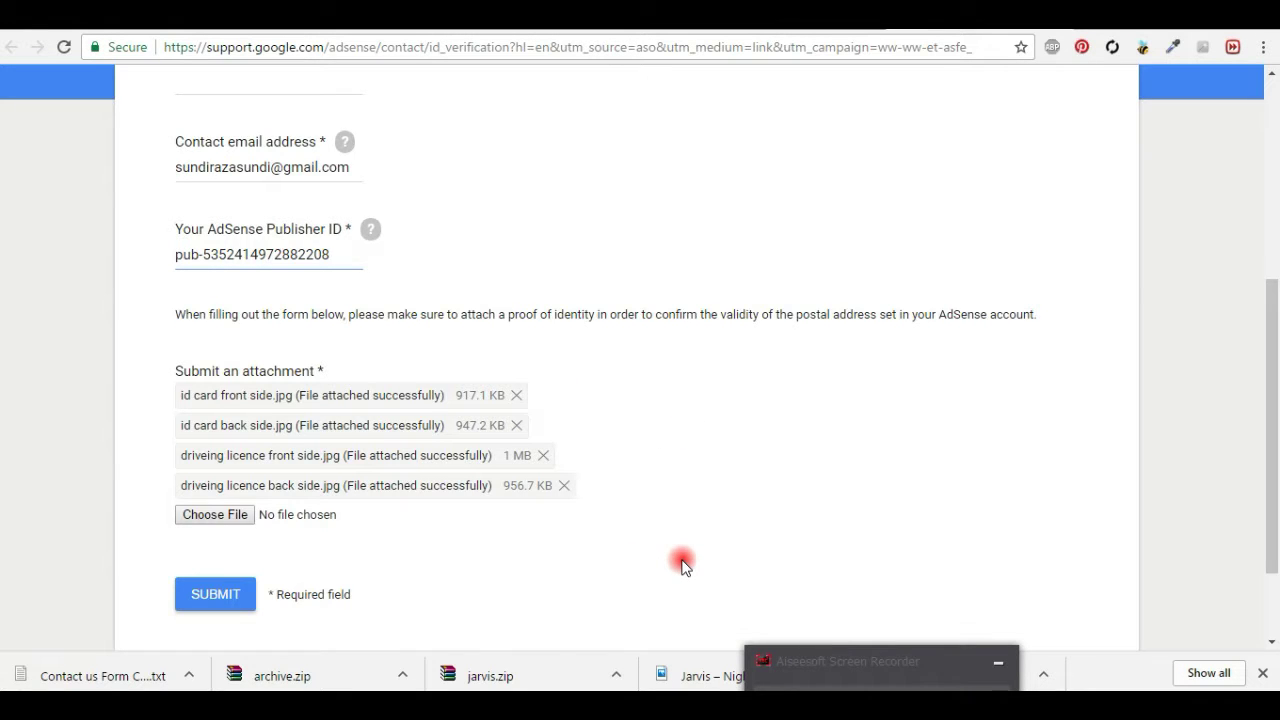
{"action": "scroll", "coordinate": [682, 565], "scroll_direction": "up", "scroll_amount": 4}
Step: Type the account holder's full name into the Name field, dismissing the autofill suggestion
{"action": "left_click", "coordinate": [268, 487]}
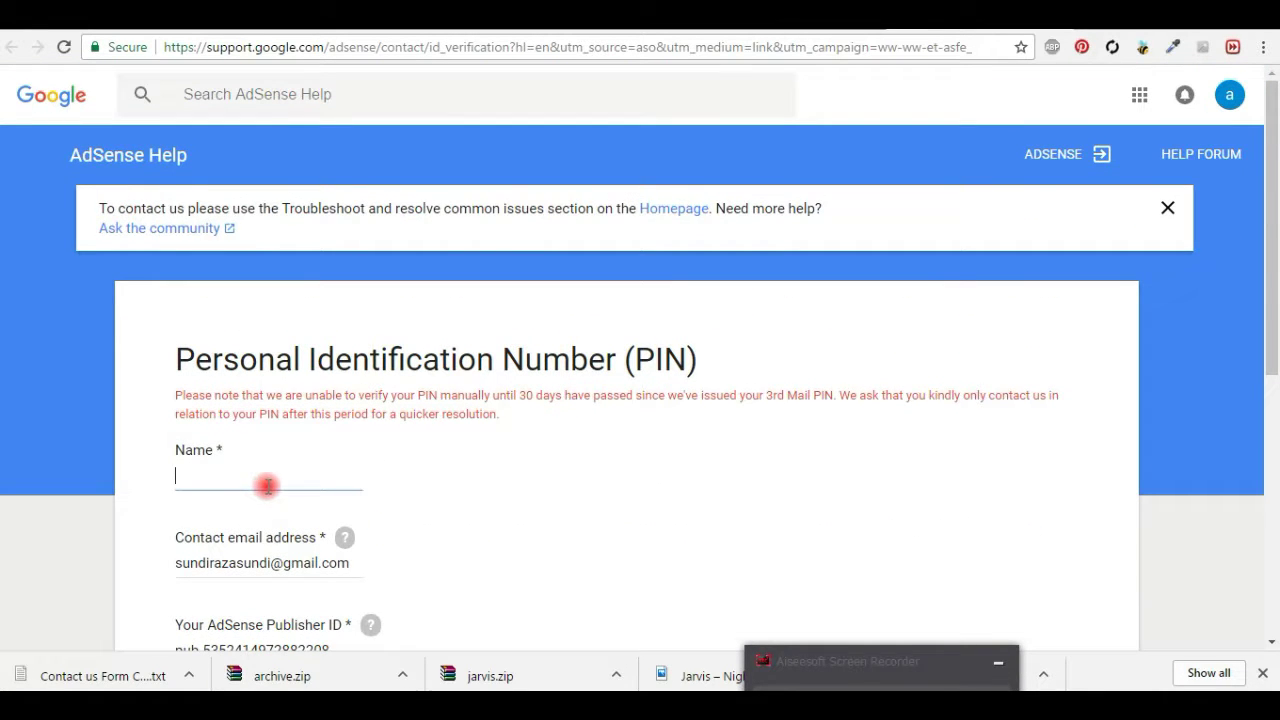
{"action": "type", "text": "a"}
{"action": "key", "text": "BackSpace"}
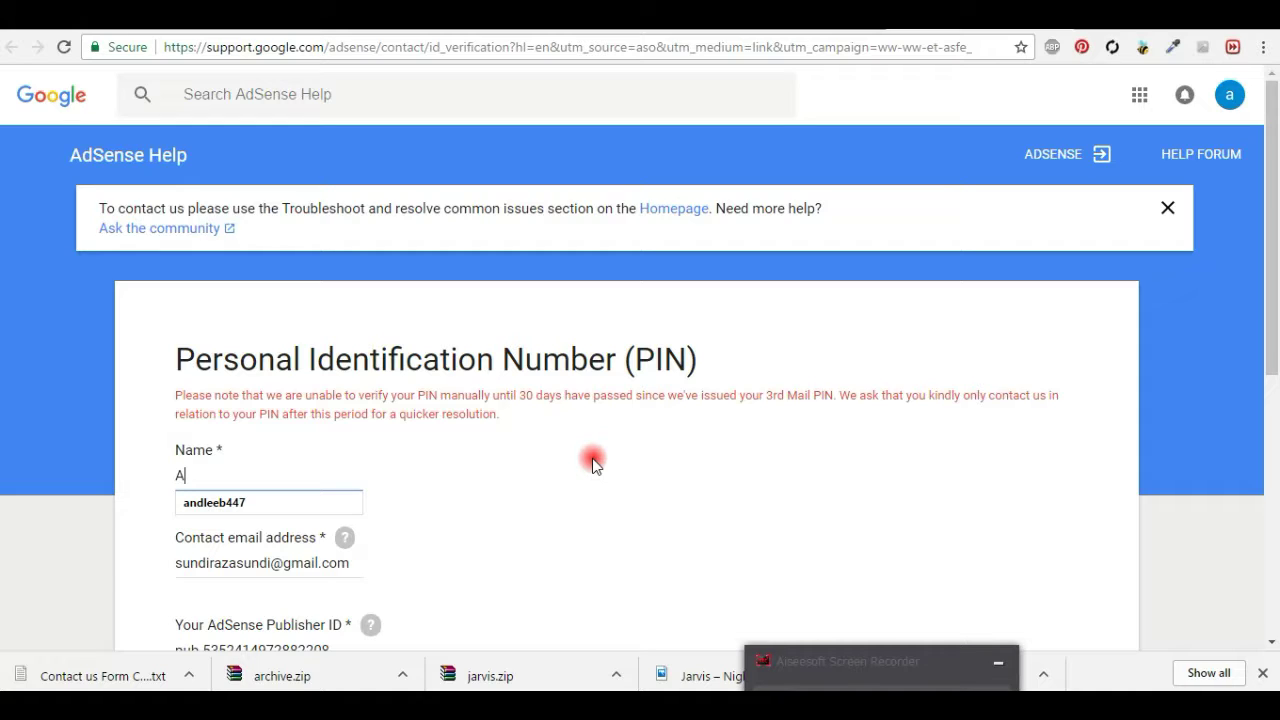
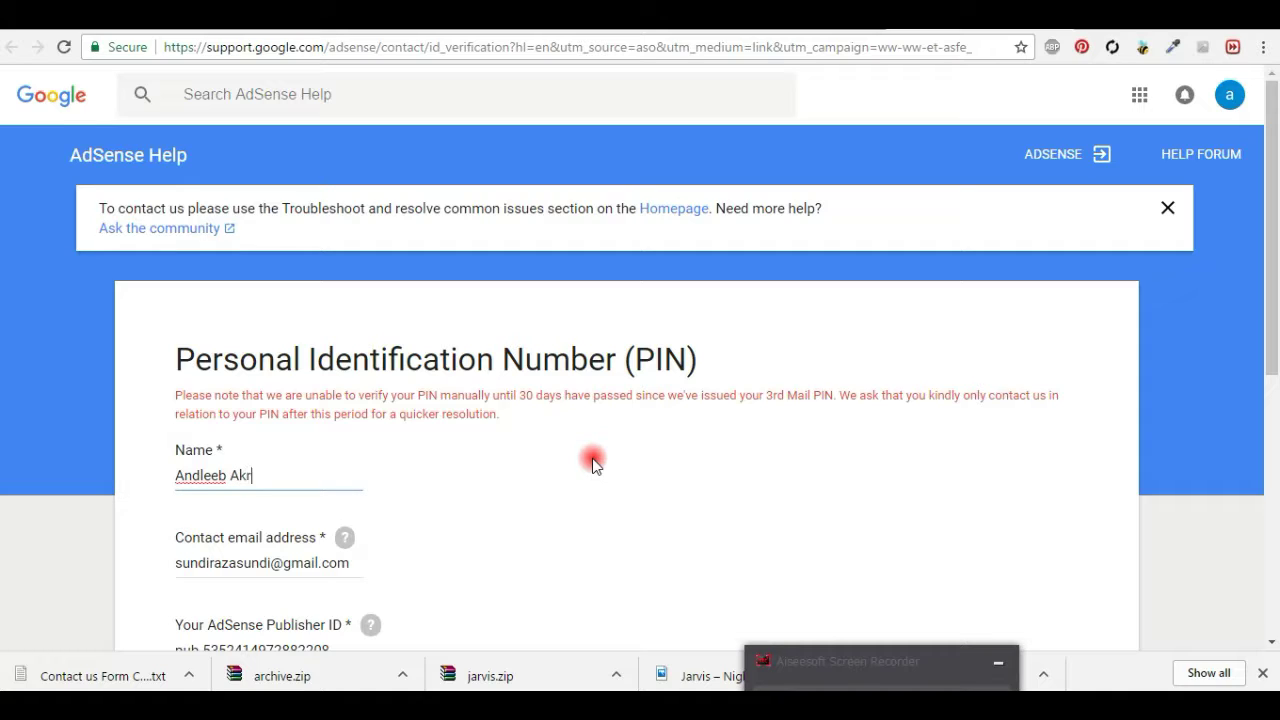
{"action": "left_click_drag", "start_coordinate": [1272, 140], "coordinate": [1276, 350]}
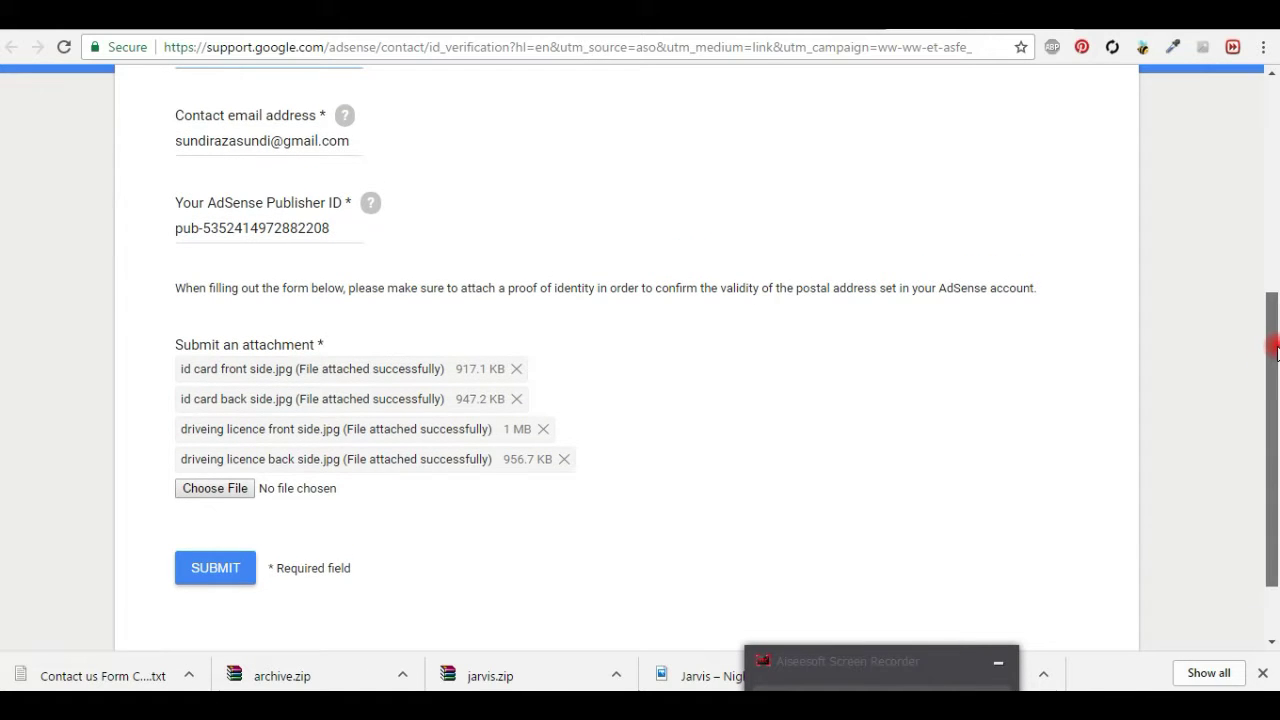
Step: Add a Notepad note below 'Notification 2017' that ID or licence can be submitted from anywhere
{"action": "key", "text": "alt+Tab"}
{"action": "left_click", "coordinate": [960, 341]}
{"action": "type", "text": "add"}
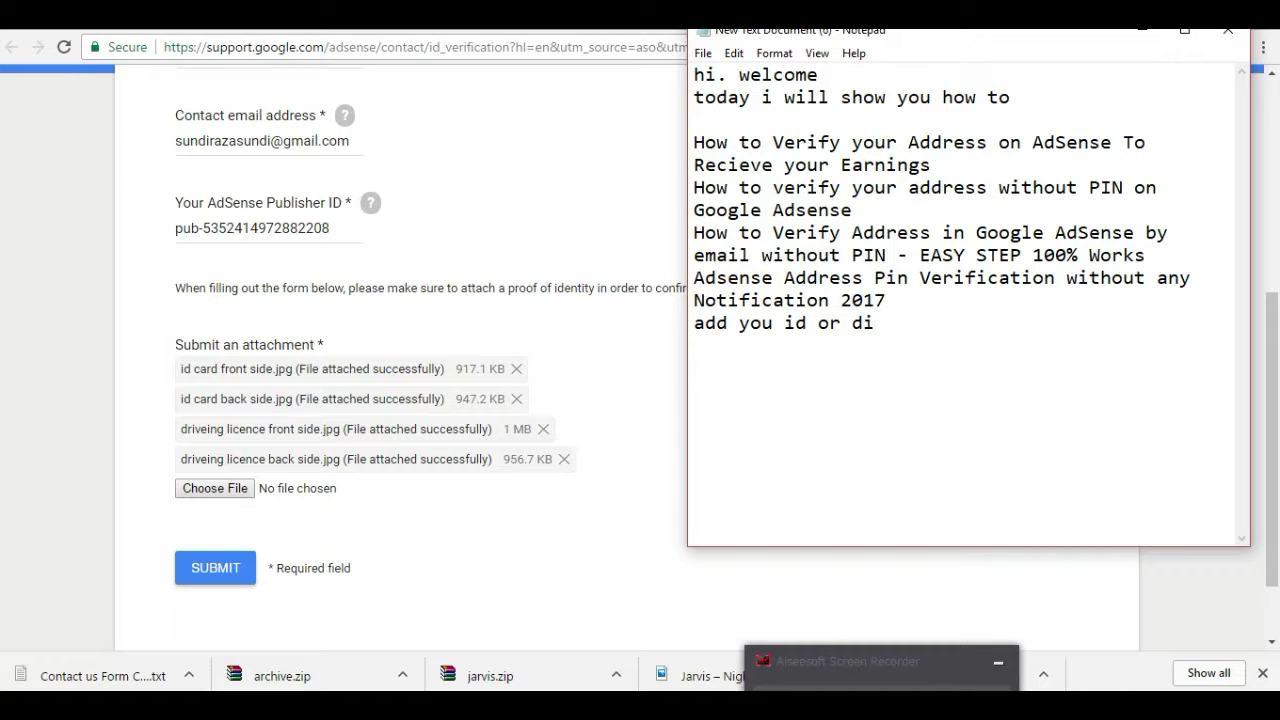
{"action": "type", "text": " you id or drving licence any where you aer "}
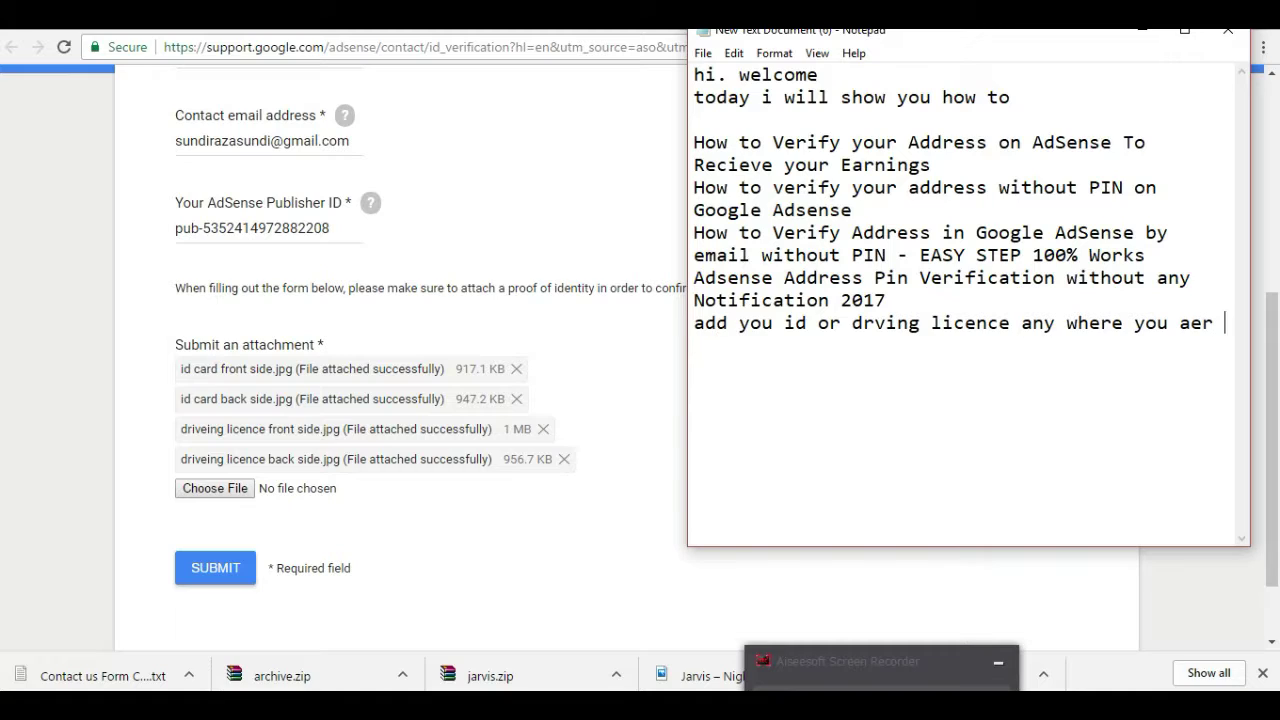
{"action": "type", "text": "in the"}
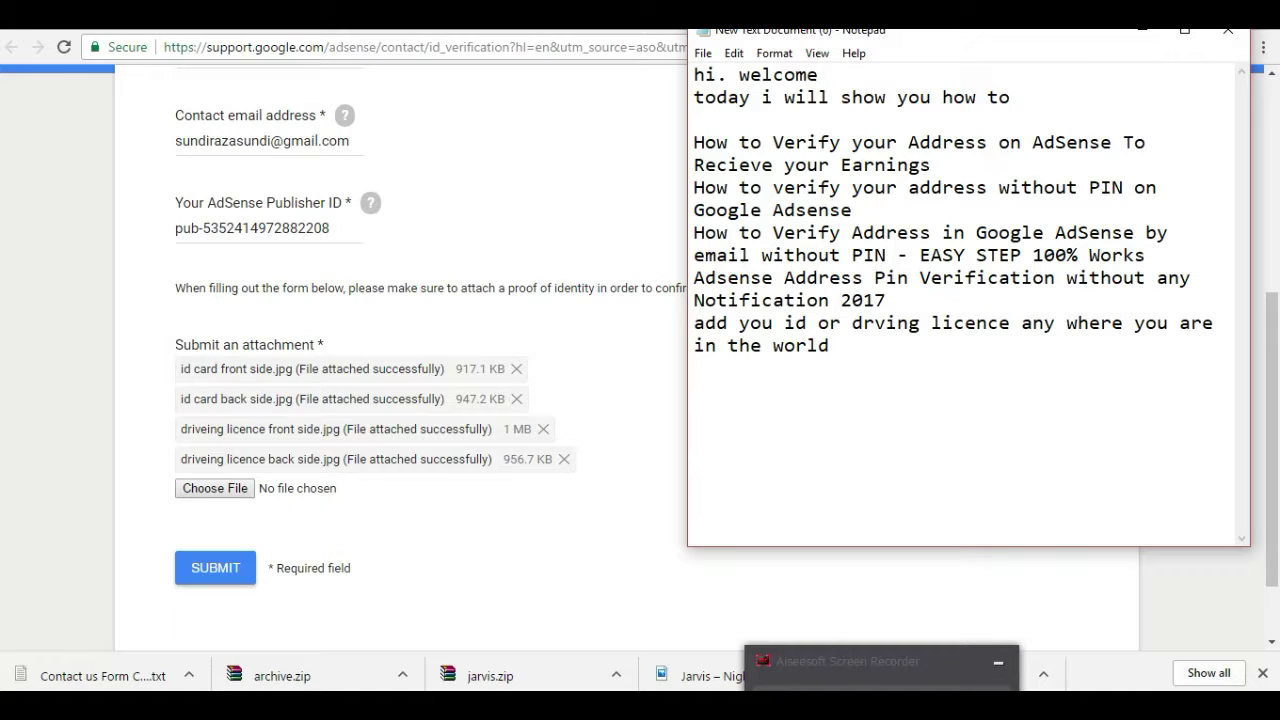
{"action": "type", "text": "world even you hav"}
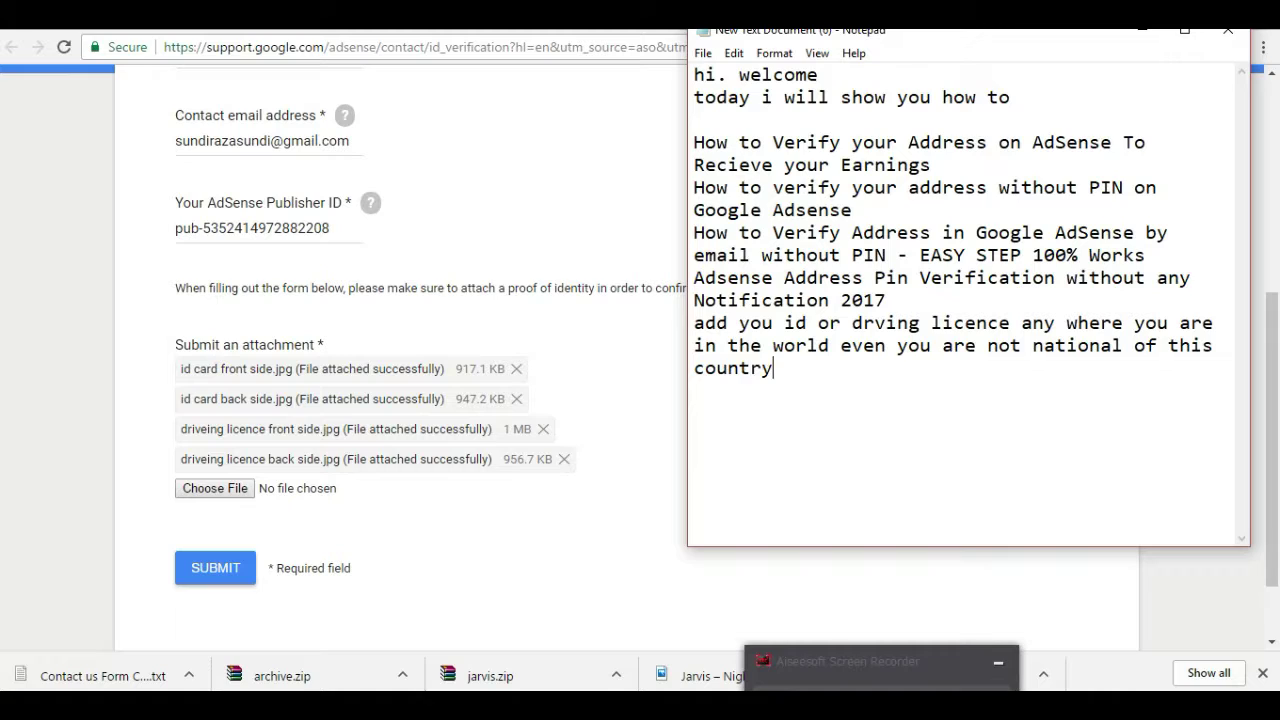
{"action": "type", "text": "here you are going to sub"}
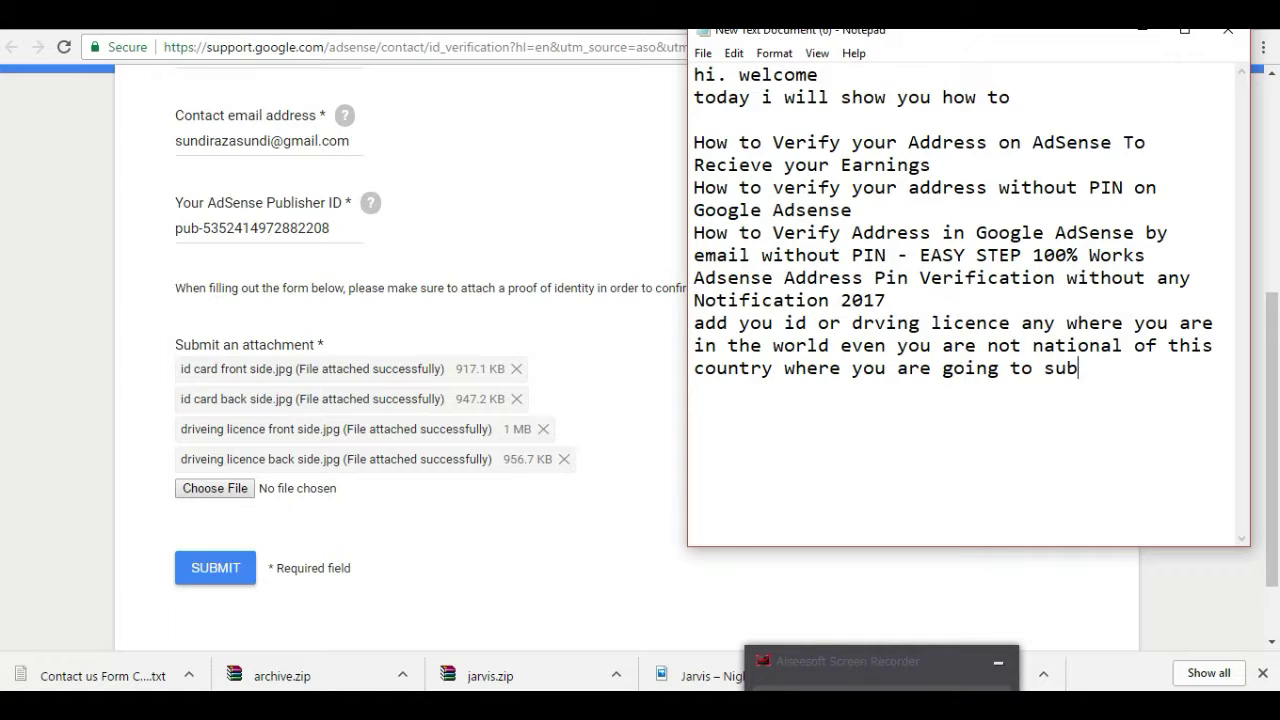
{"action": "type", "text": "mint"}
{"action": "key", "text": "BackSpace"}
{"action": "key", "text": "BackSpace"}
{"action": "left_click", "coordinate": [638, 352]}
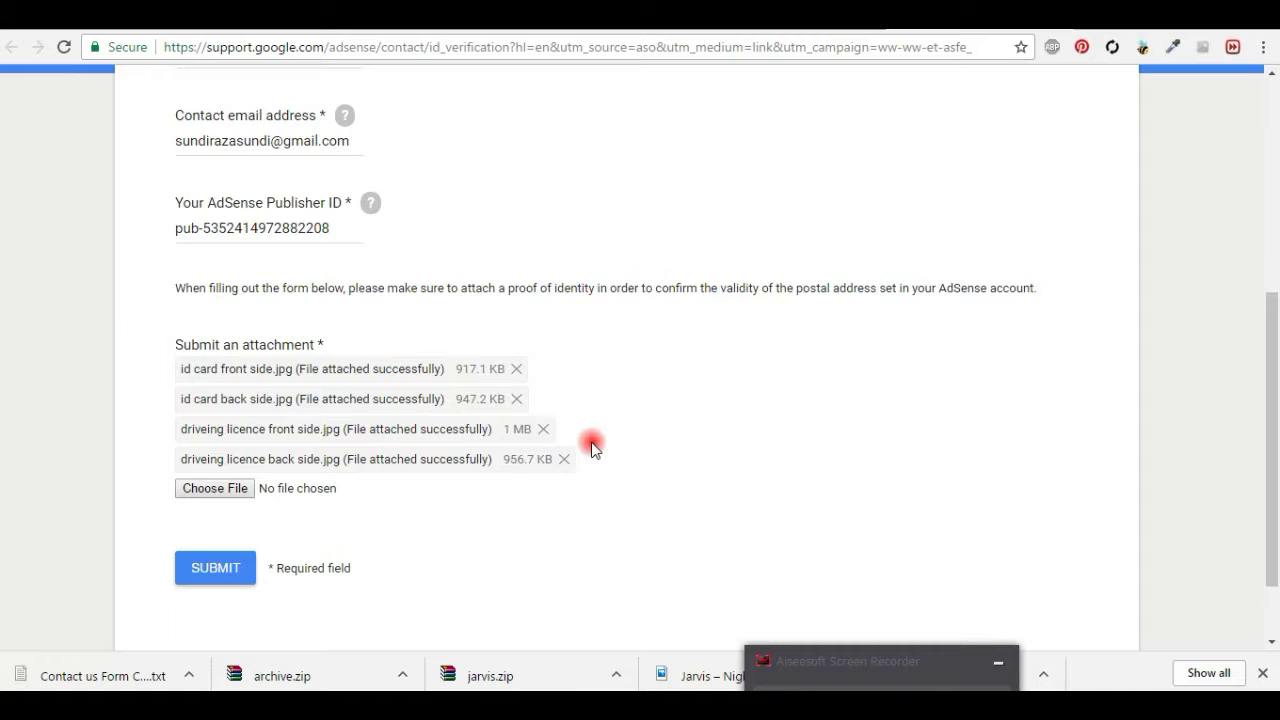
Step: Submit the verification form with four attachments and highlight the confirmation paragraph about reply times
{"action": "scroll", "coordinate": [591, 447], "scroll_direction": "up", "scroll_amount": 3}
{"action": "scroll", "coordinate": [591, 447], "scroll_direction": "down", "scroll_amount": 3}
{"action": "scroll", "coordinate": [591, 447], "scroll_direction": "down", "scroll_amount": 1}
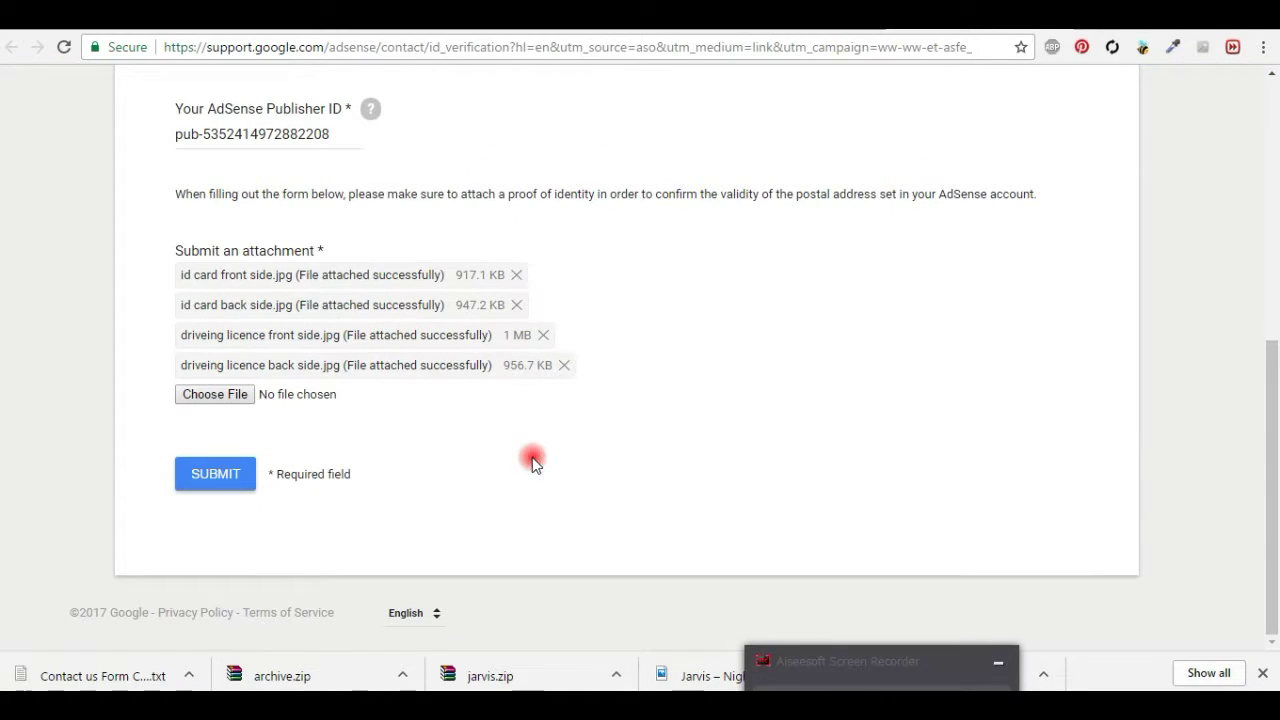
{"action": "left_click", "coordinate": [228, 480]}
{"action": "left_click", "coordinate": [1241, 98]}
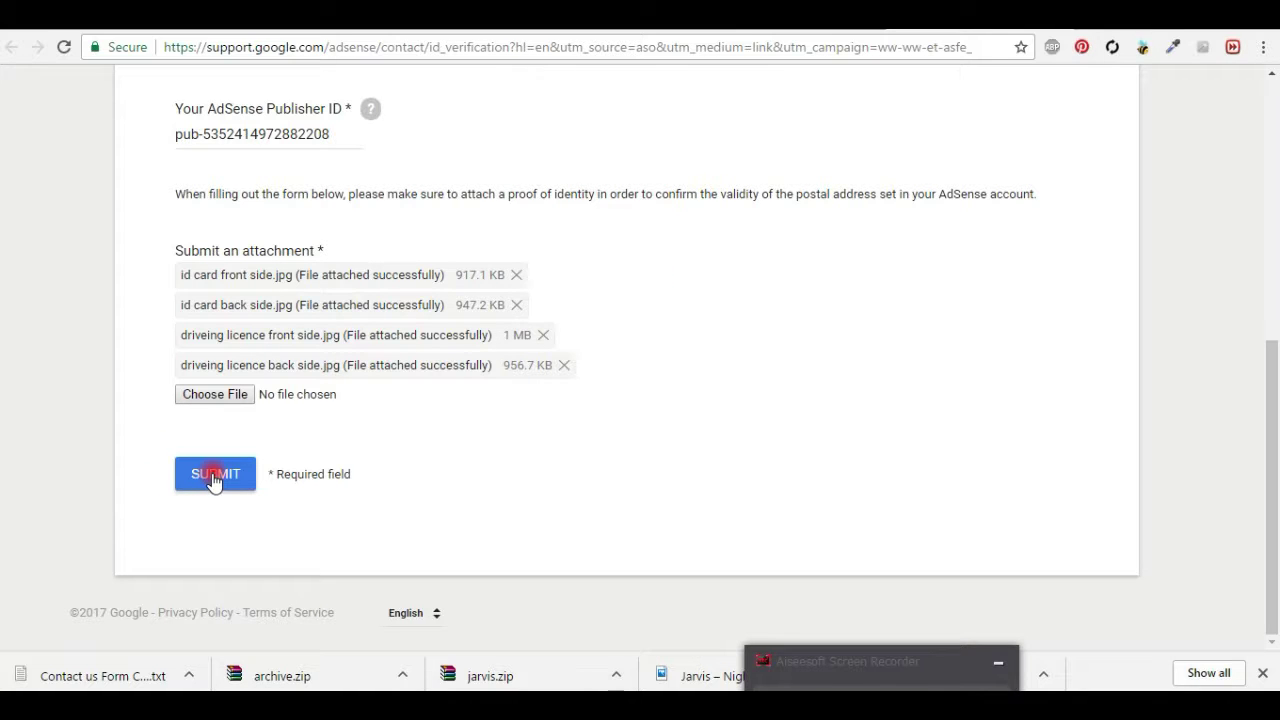
{"action": "left_click", "coordinate": [213, 481]}
{"action": "left_click", "coordinate": [683, 428]}
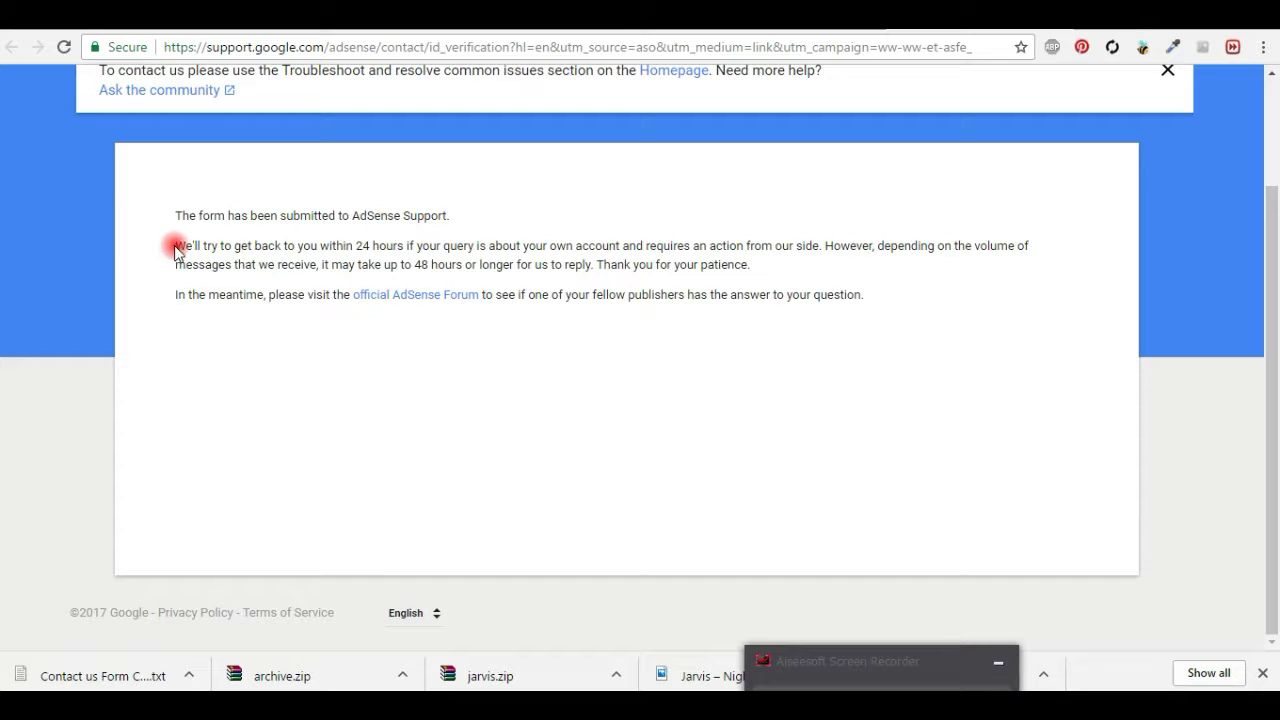
{"action": "left_click_drag", "start_coordinate": [178, 246], "coordinate": [789, 264]}
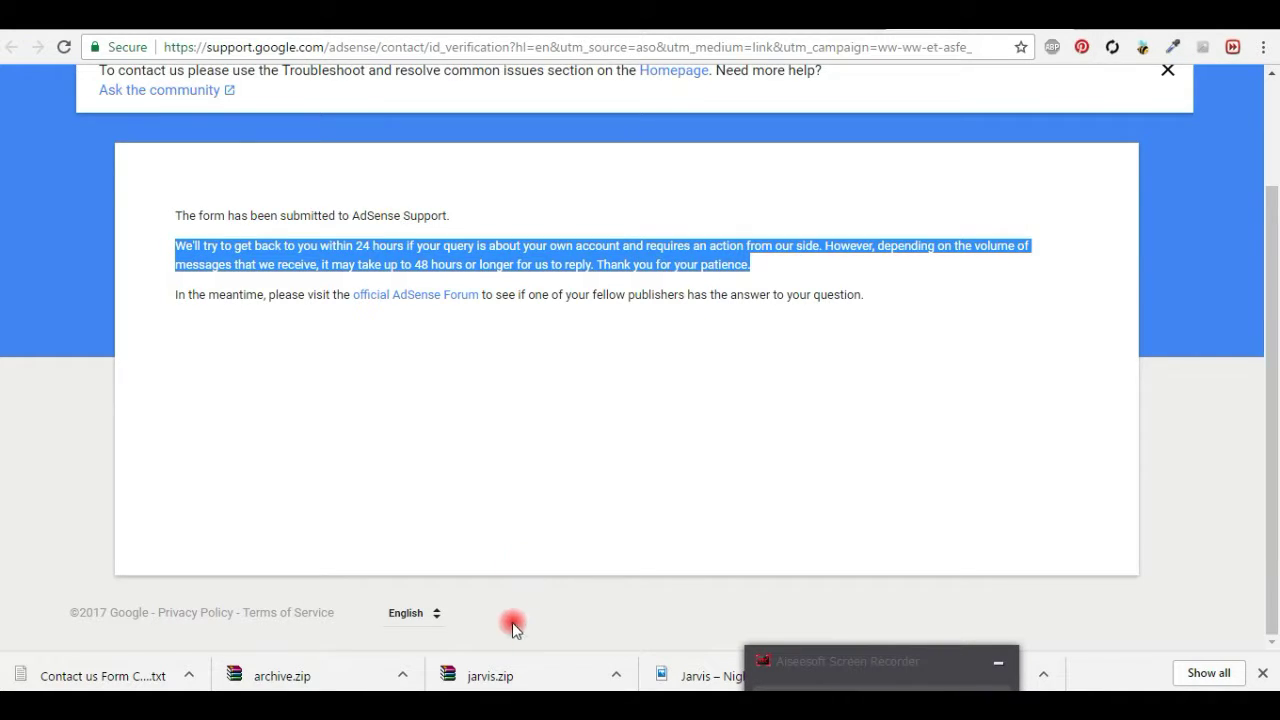
{"action": "key", "text": "alt+Tab"}
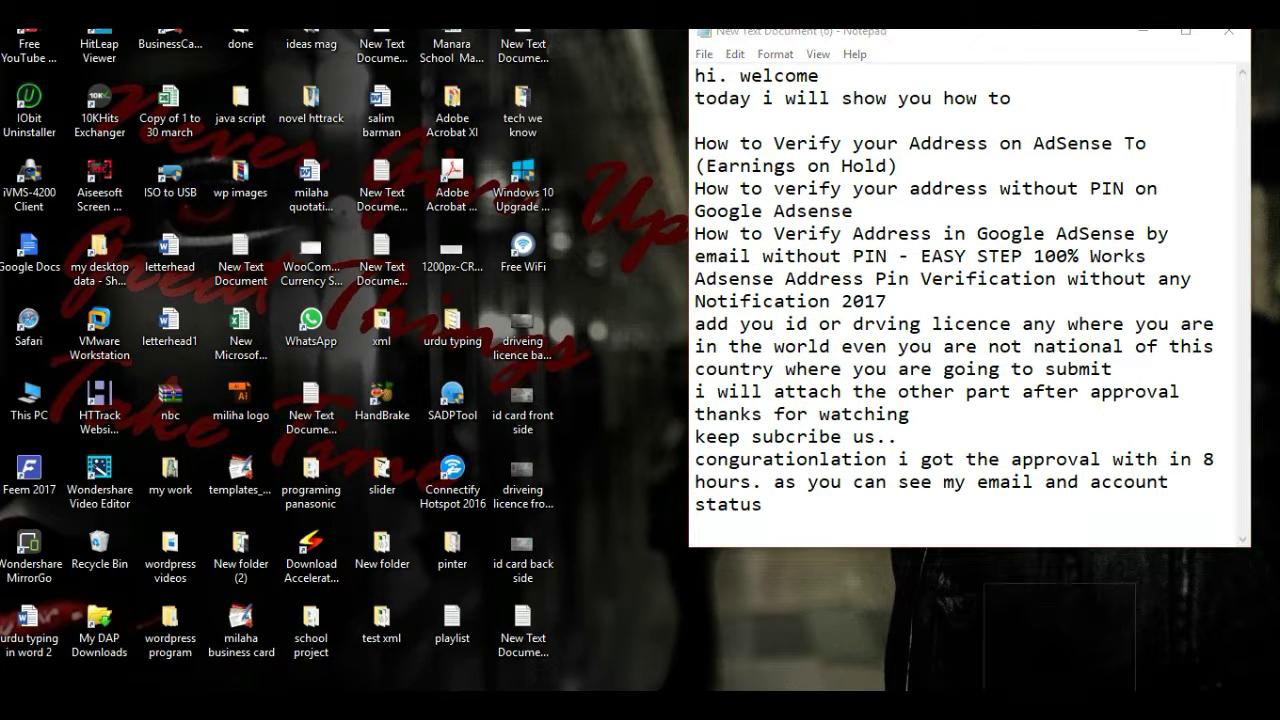
Step: Highlight the Notepad closing note about approval, then bring up the Gmail inbox
{"action": "left_click", "coordinate": [1003, 640]}
{"action": "left_click_drag", "start_coordinate": [713, 373], "coordinate": [913, 648]}
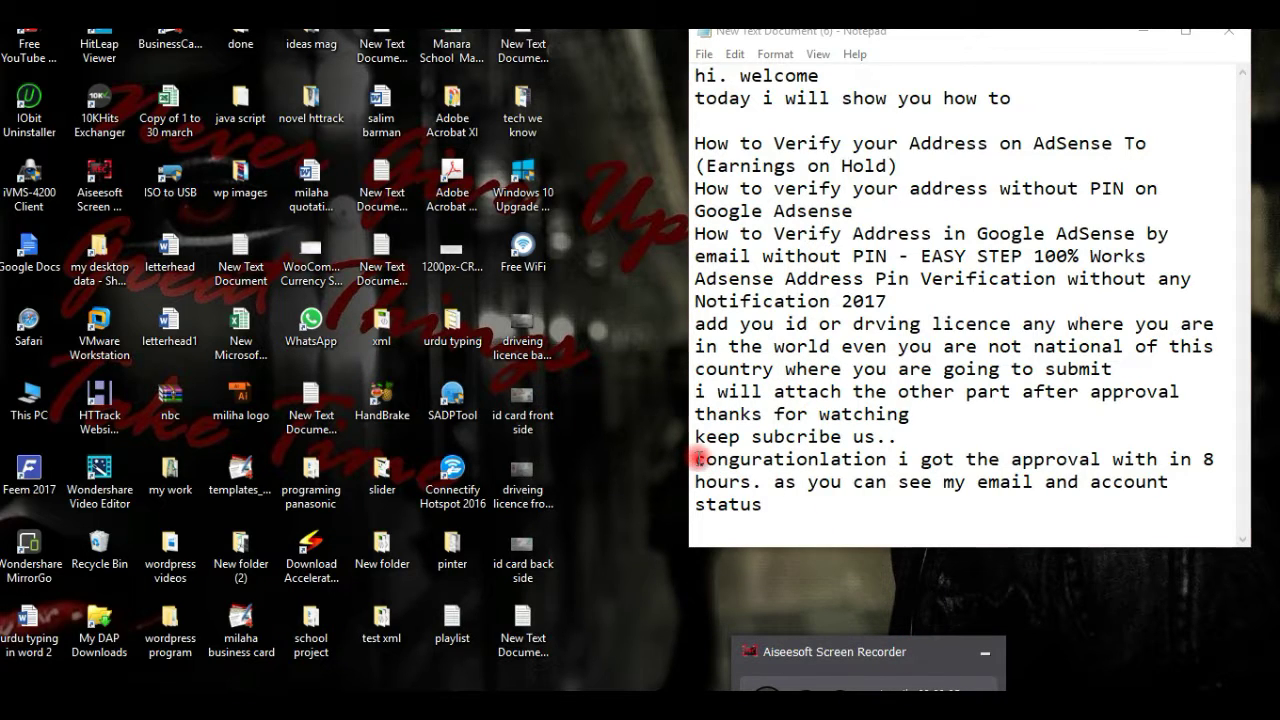
{"action": "left_click_drag", "start_coordinate": [697, 458], "coordinate": [771, 504]}
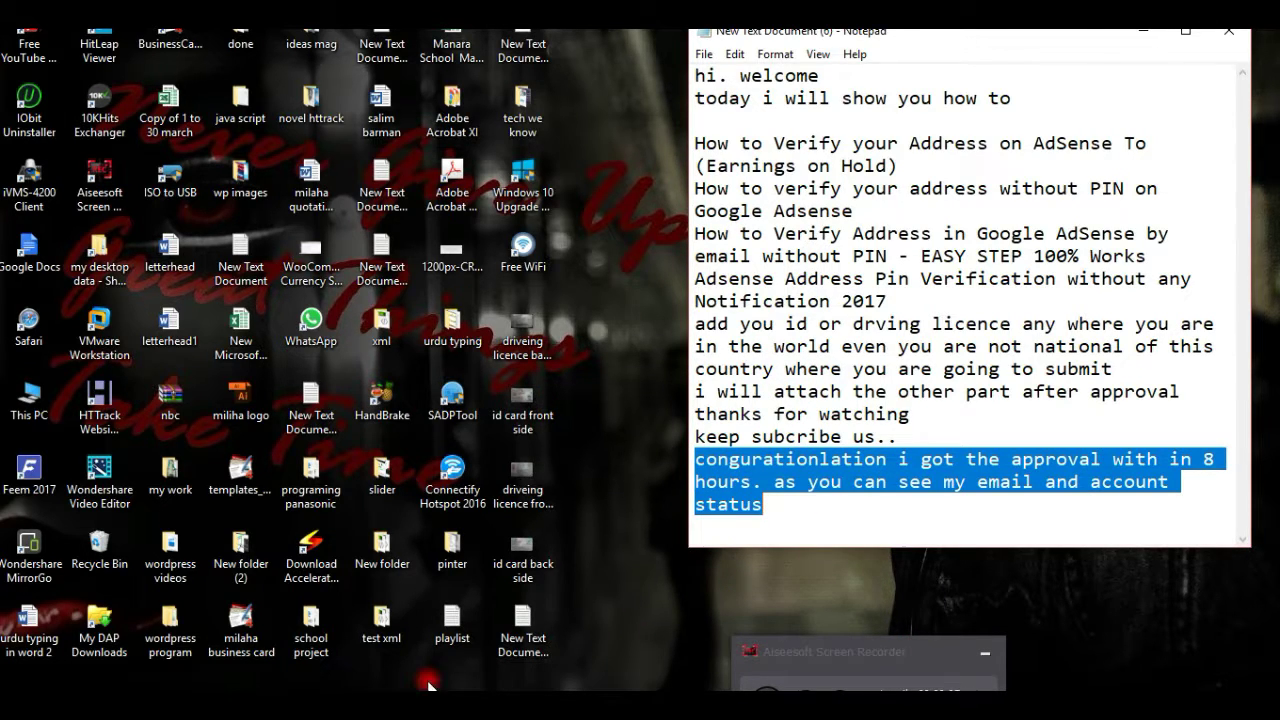
{"action": "key", "text": "alt+Tab"}
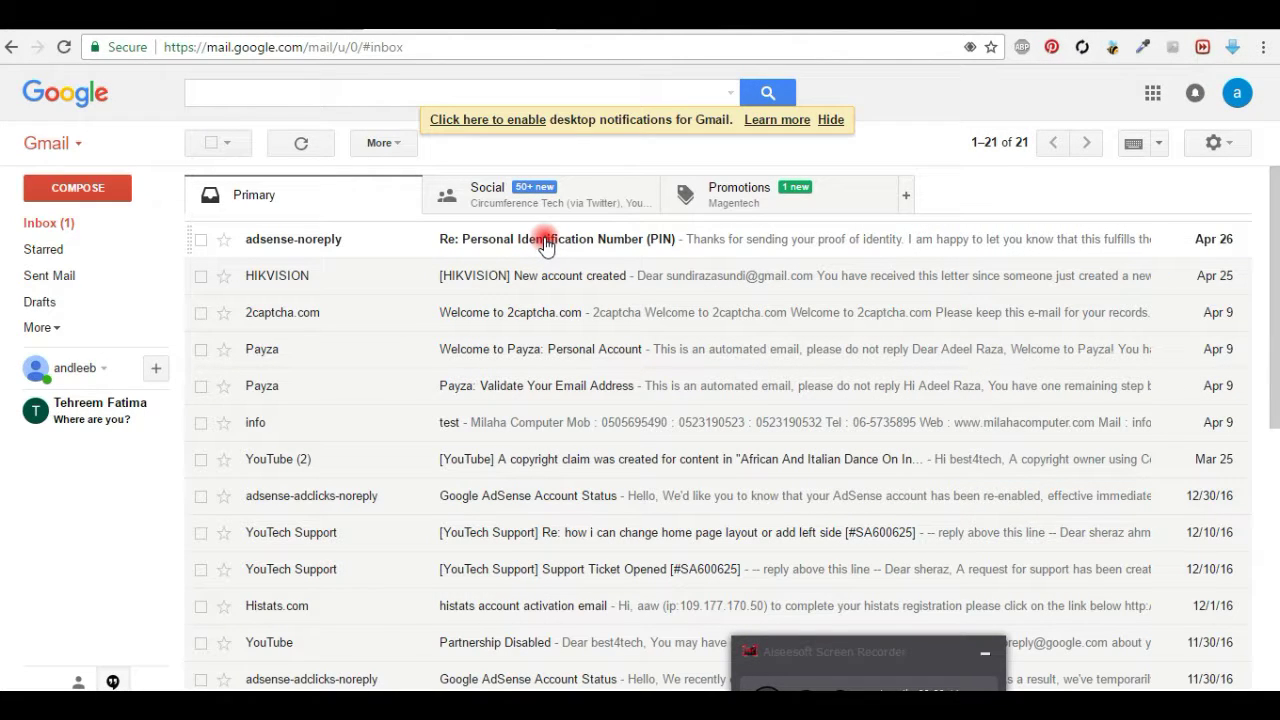
Step: Open the 'Re: Personal Identification Number (PIN)' email and highlight the verification and payment-hold lines
{"action": "left_click", "coordinate": [545, 246]}
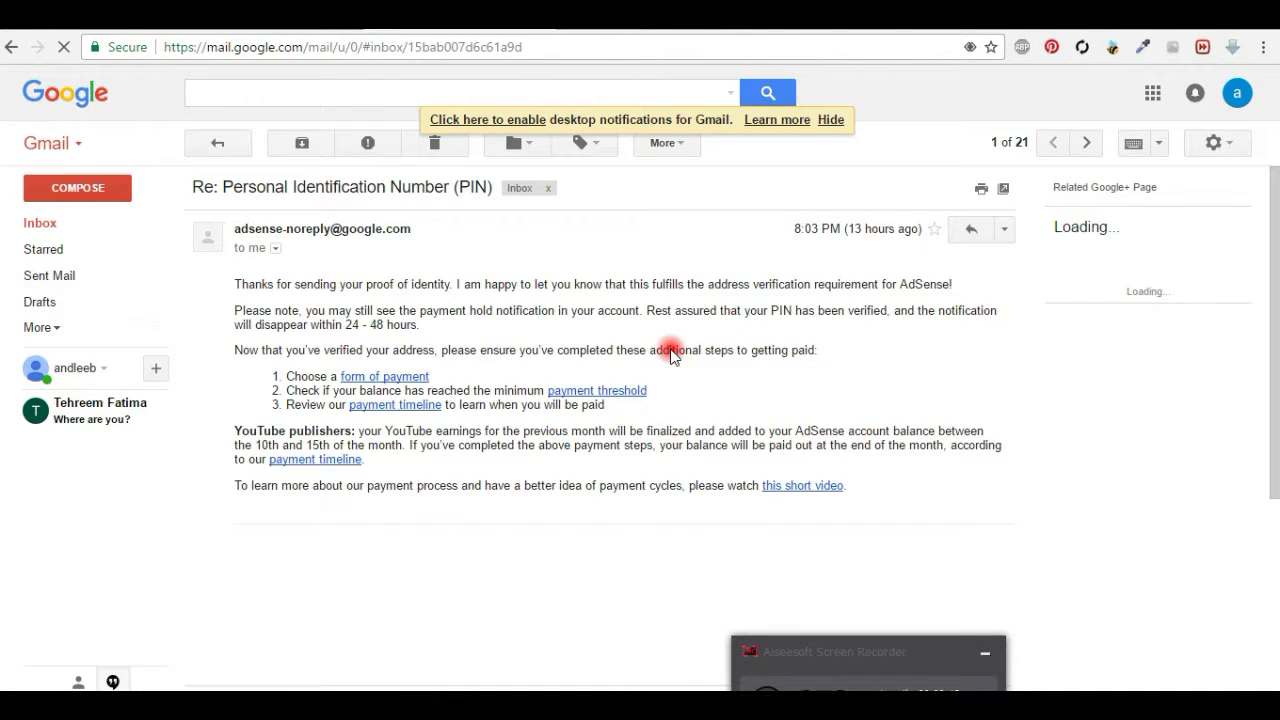
{"action": "left_click_drag", "start_coordinate": [241, 283], "coordinate": [945, 283]}
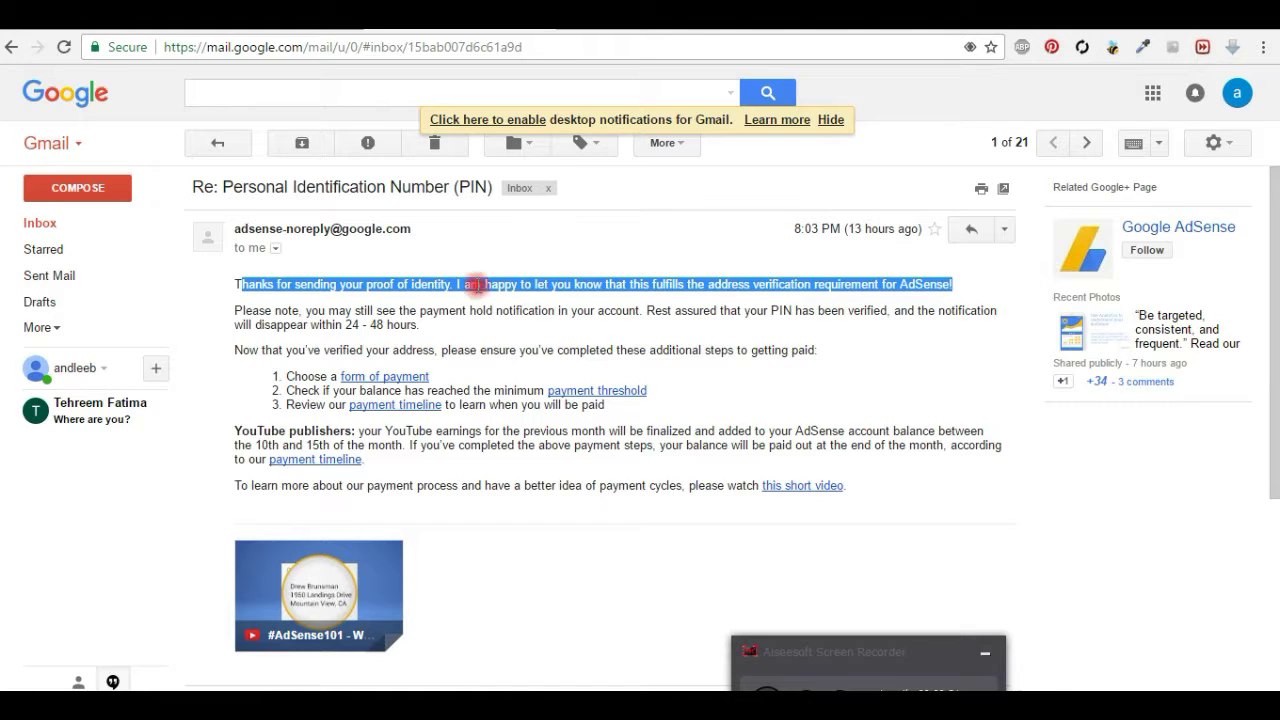
{"action": "left_click_drag", "start_coordinate": [234, 310], "coordinate": [818, 336]}
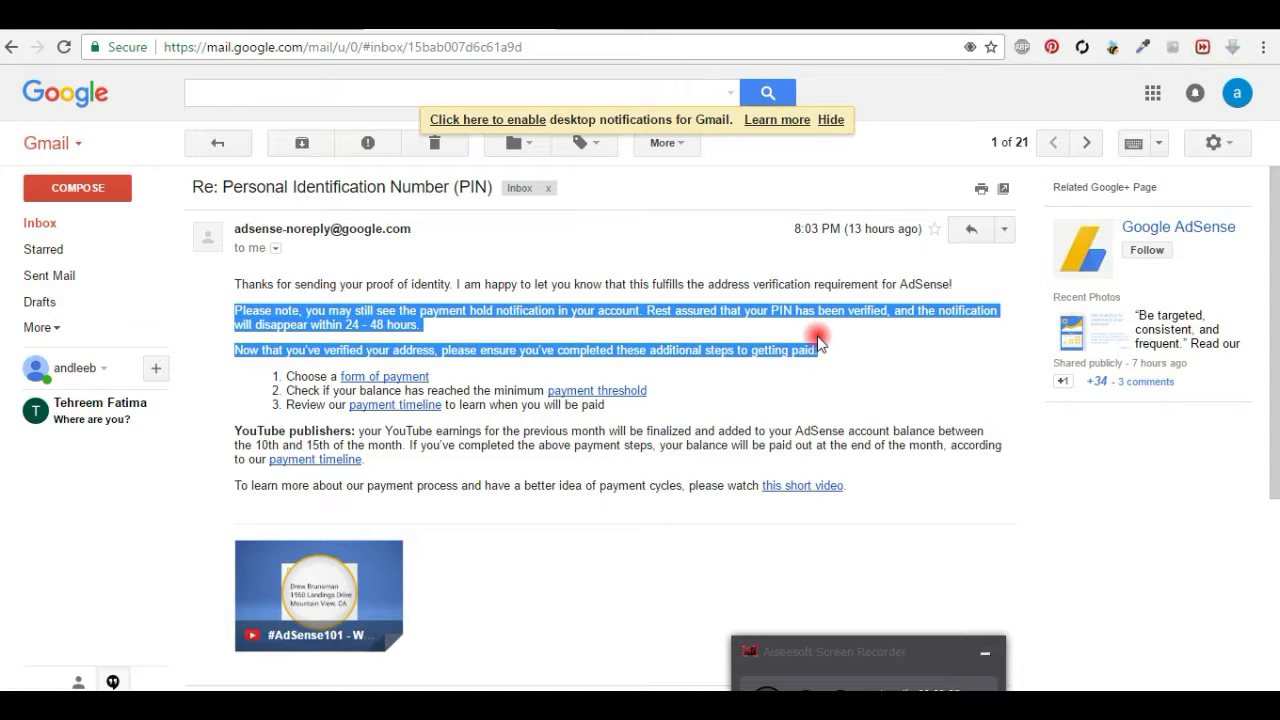
{"action": "left_click", "coordinate": [495, 360]}
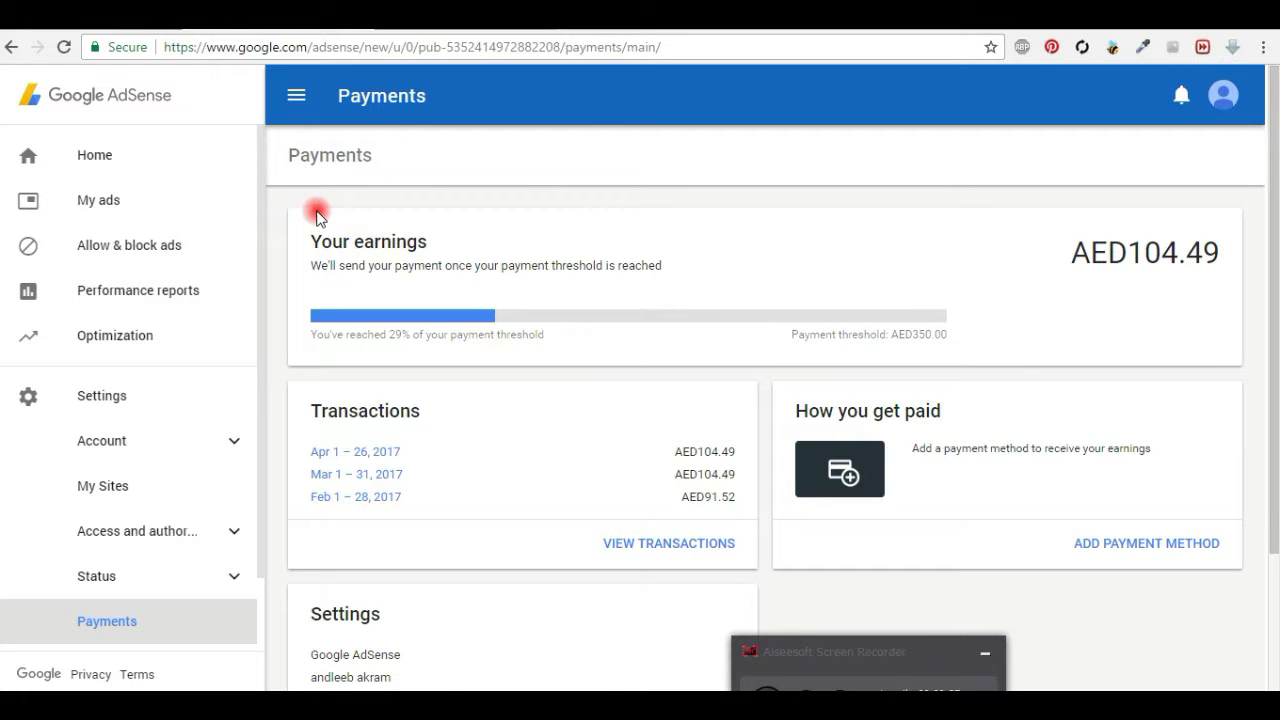
Step: Go from AdSense Home to Settings > Account > Account information, showing status Open
{"action": "scroll", "coordinate": [600, 392], "scroll_direction": "down", "scroll_amount": 2}
{"action": "scroll", "coordinate": [600, 392], "scroll_direction": "up", "scroll_amount": 2}
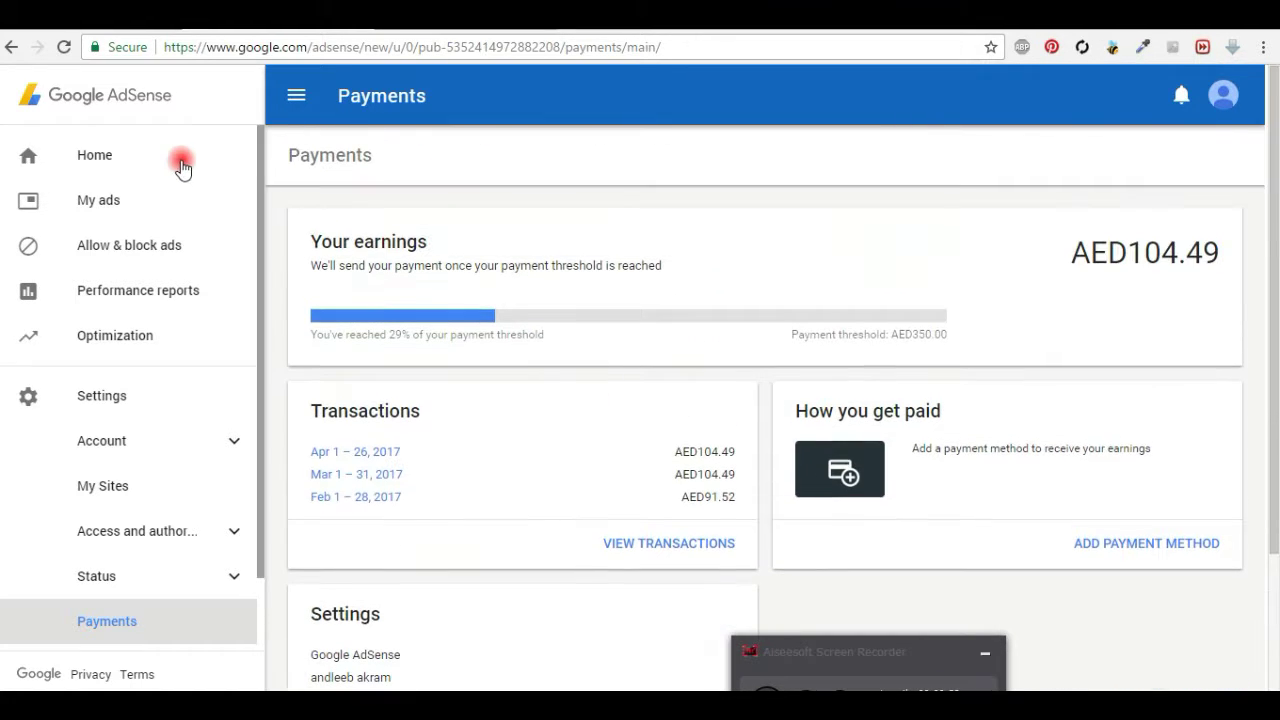
{"action": "left_click", "coordinate": [86, 155]}
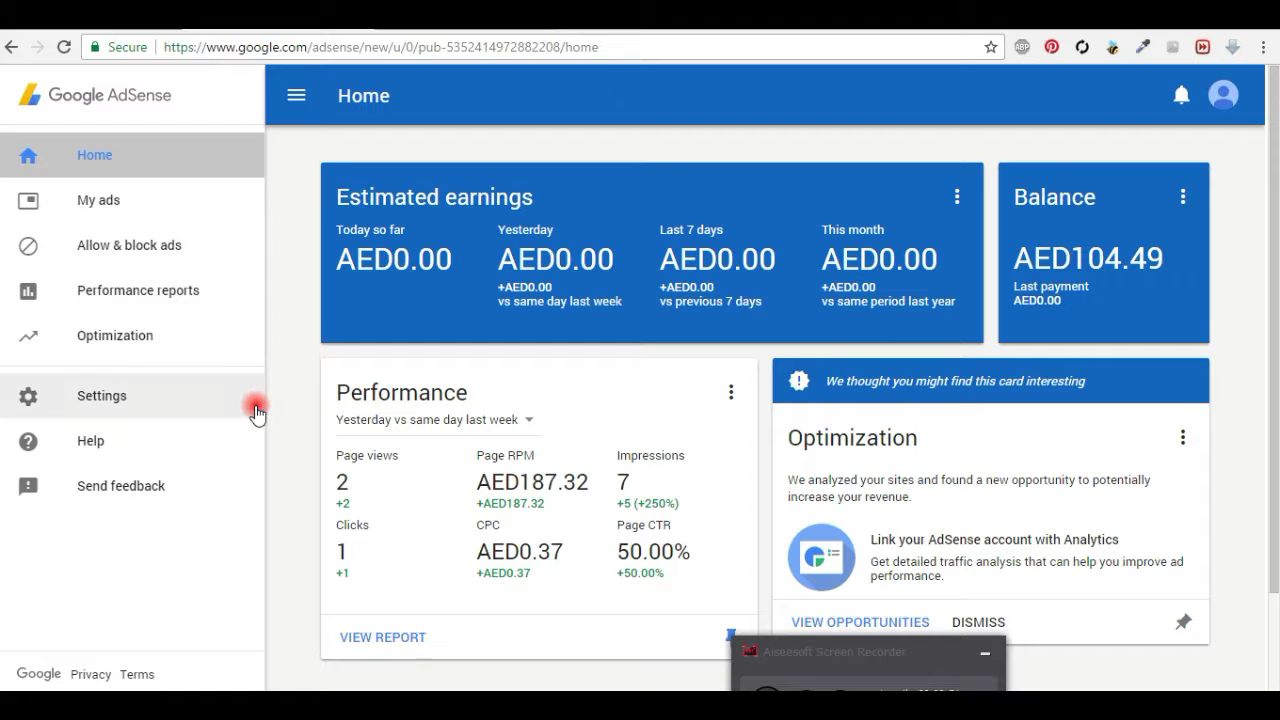
{"action": "left_click", "coordinate": [110, 398]}
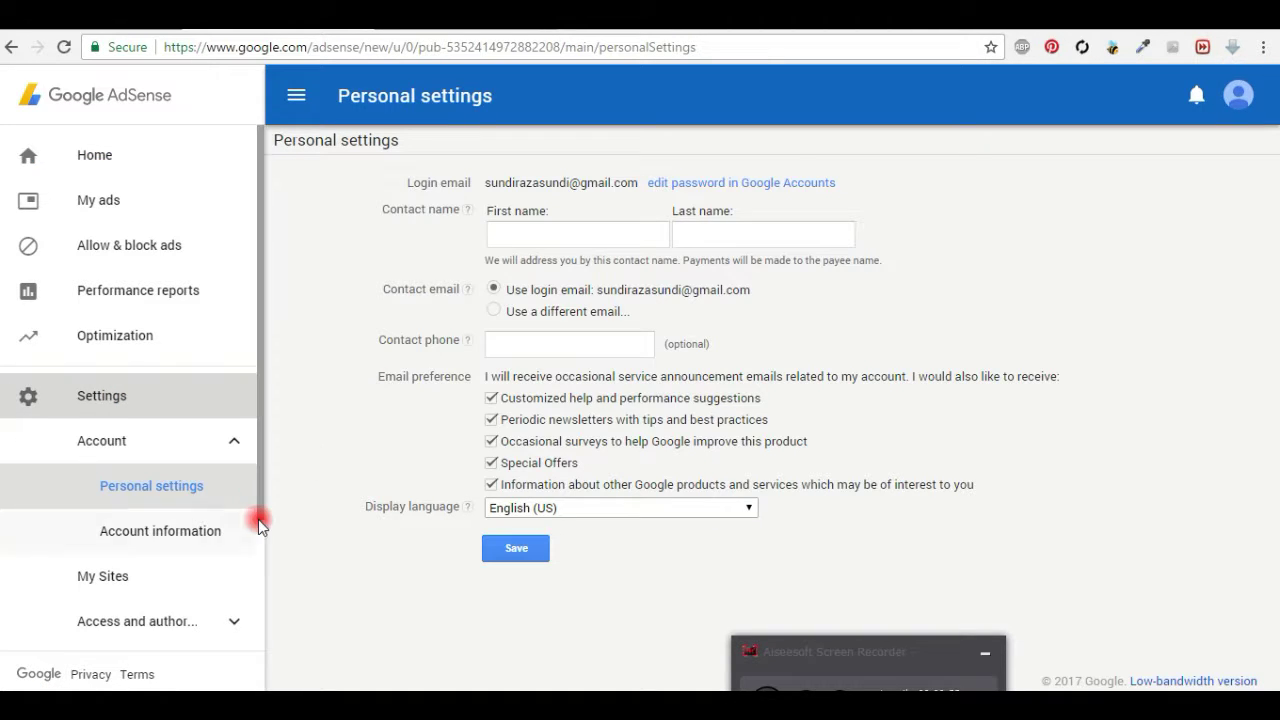
{"action": "left_click", "coordinate": [178, 532]}
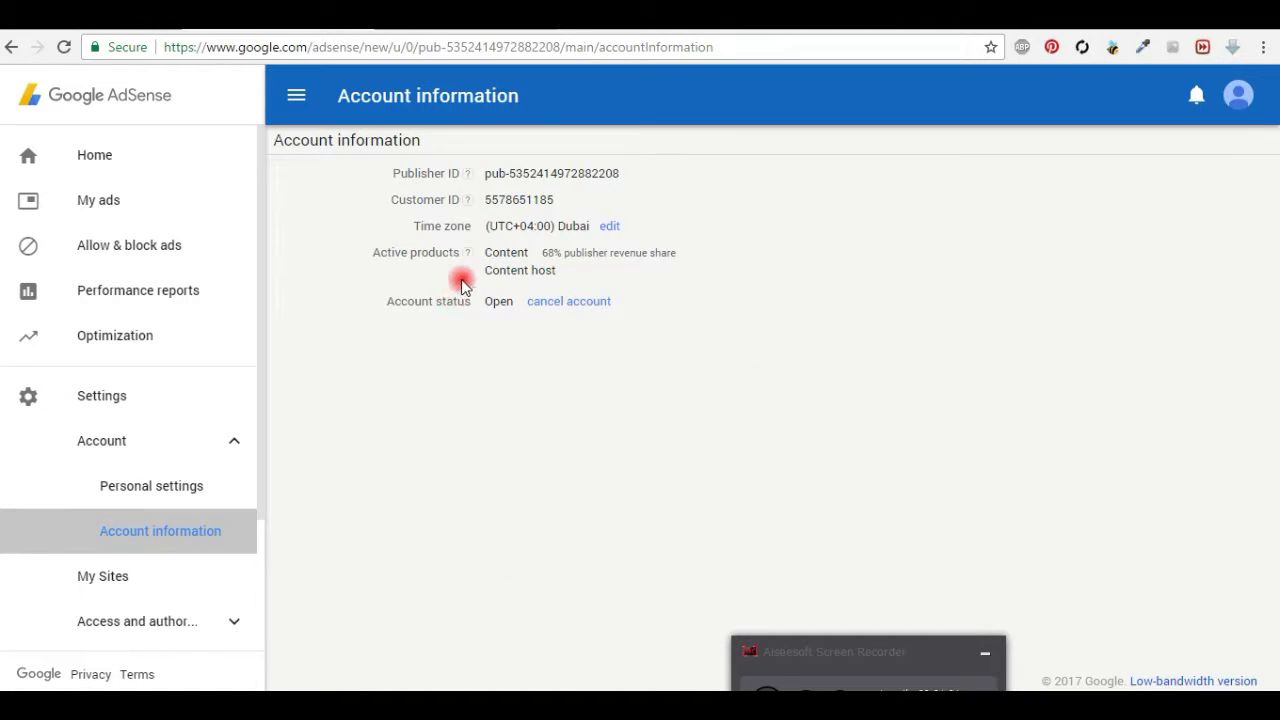
Step: Highlight the Active products list, then bring Notepad's notes back to the front
{"action": "left_click_drag", "start_coordinate": [483, 256], "coordinate": [670, 342]}
{"action": "left_click", "coordinate": [668, 350]}
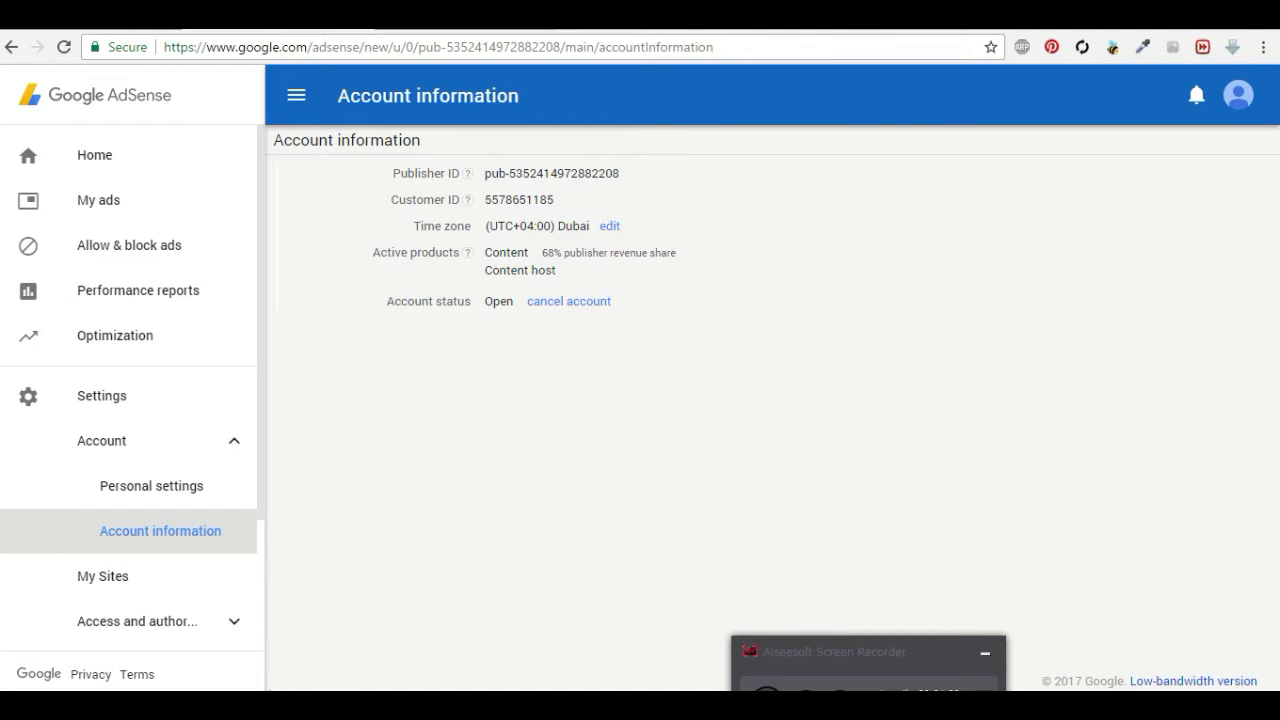
{"action": "key", "text": "alt+Tab"}
{"action": "left_click", "coordinate": [789, 512]}
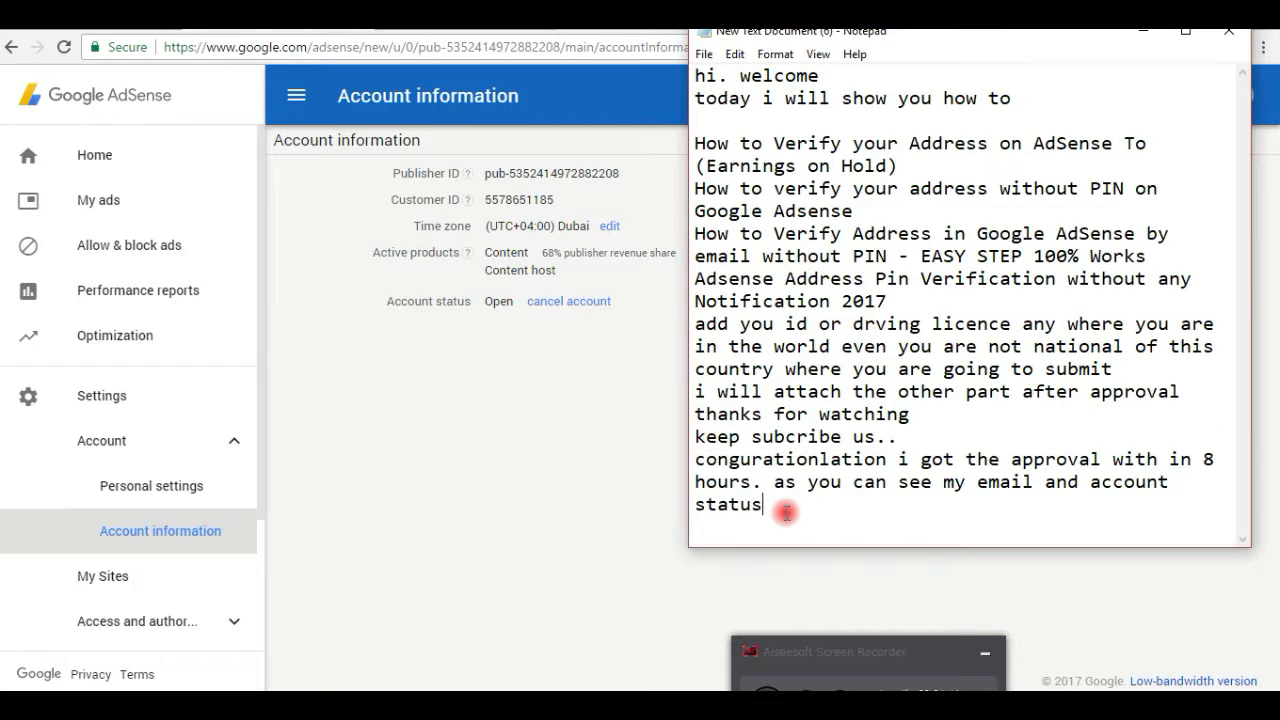